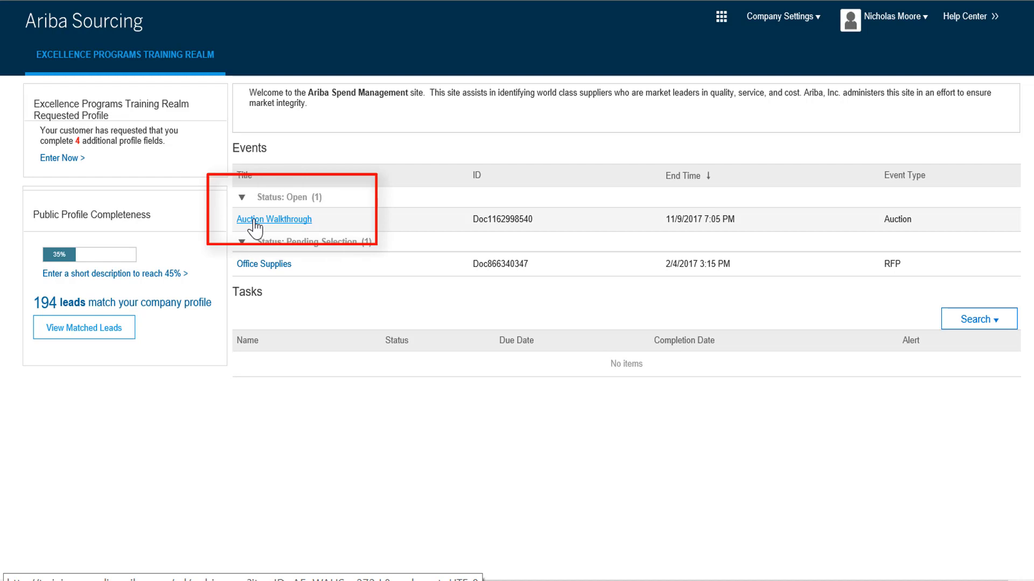
Open the Auction Walkthrough event, review its prerequisites, and accept and submit the bidder agreement.
{"action": "left_click", "coordinate": [255, 220]}
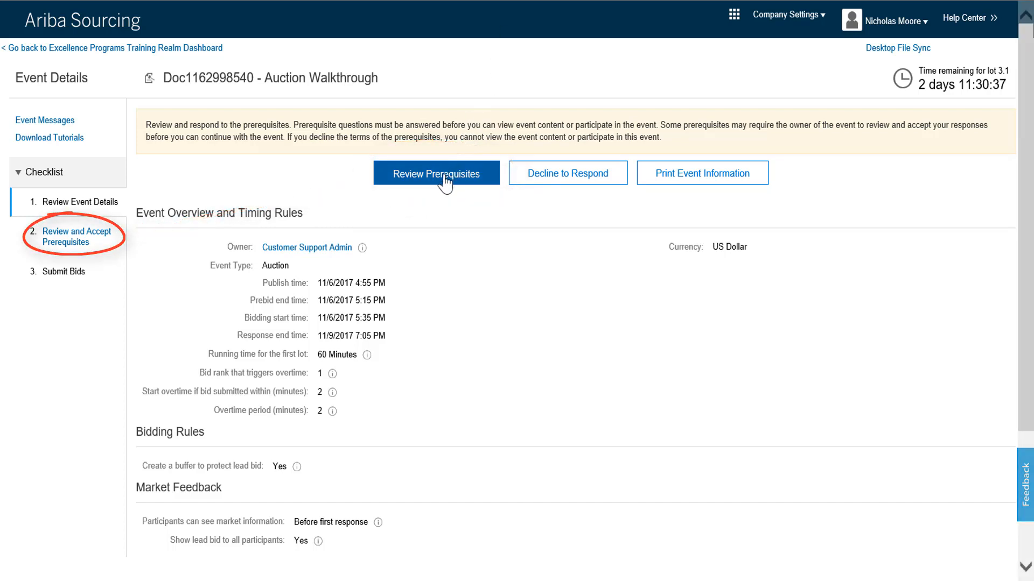
{"action": "left_click", "coordinate": [450, 174]}
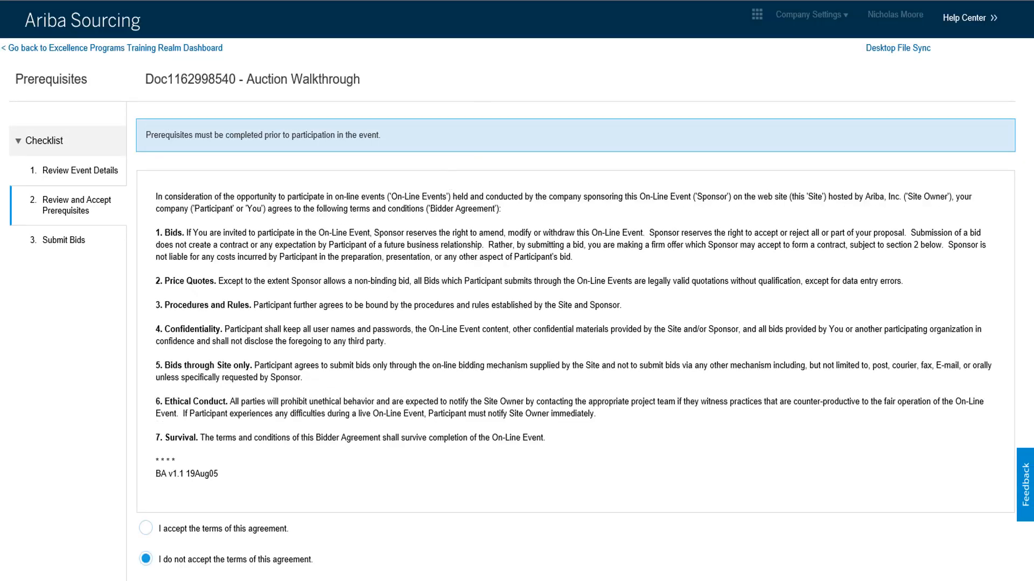
{"action": "left_click", "coordinate": [145, 531]}
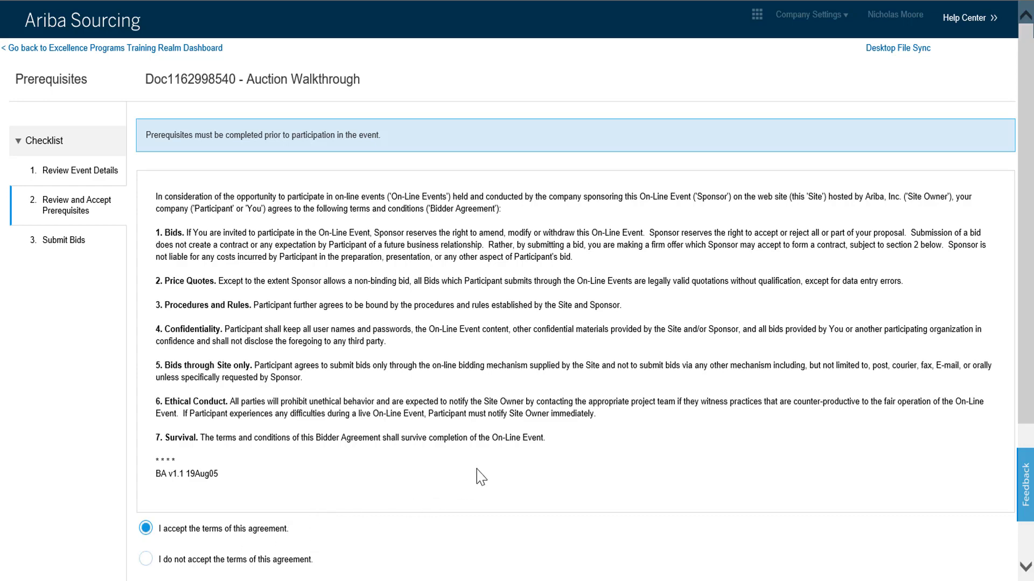
{"action": "scroll", "coordinate": [478, 477], "scroll_direction": "down", "scroll_amount": 2}
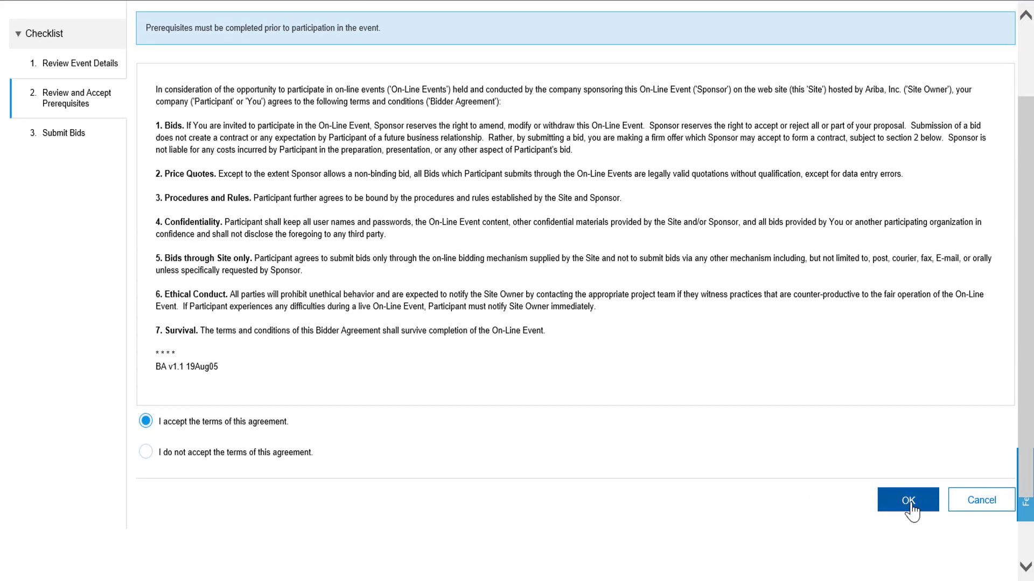
{"action": "left_click", "coordinate": [908, 505]}
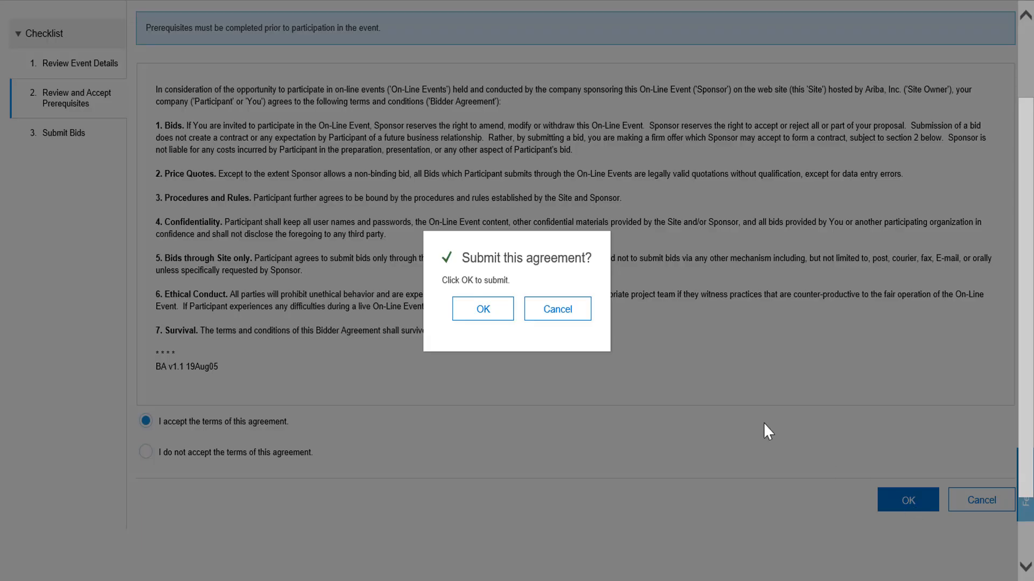
{"action": "left_click", "coordinate": [483, 309]}
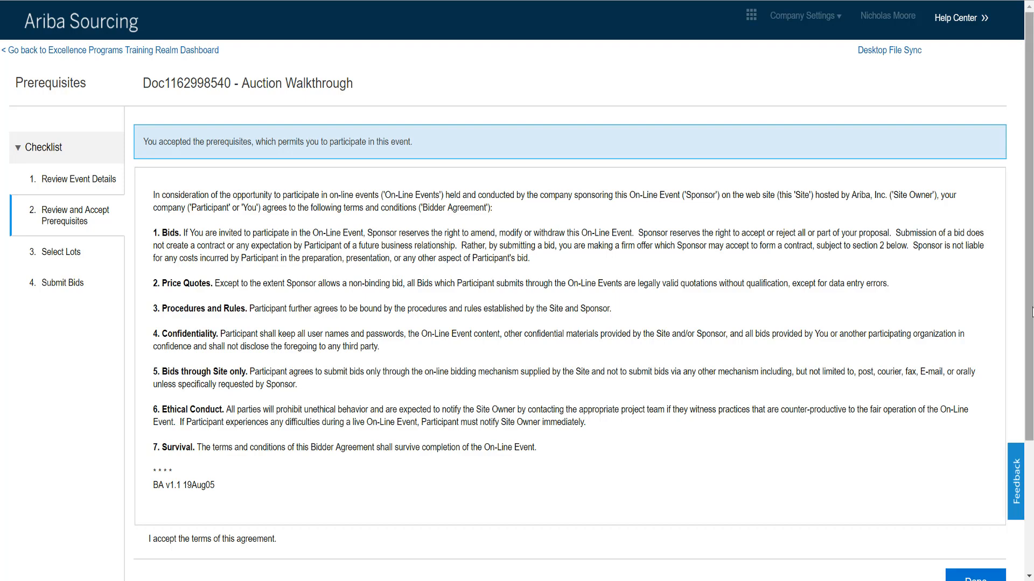
{"action": "scroll", "coordinate": [1029, 366], "scroll_direction": "down", "scroll_amount": 1}
{"action": "left_click_drag", "start_coordinate": [1031, 397], "coordinate": [1031, 431]}
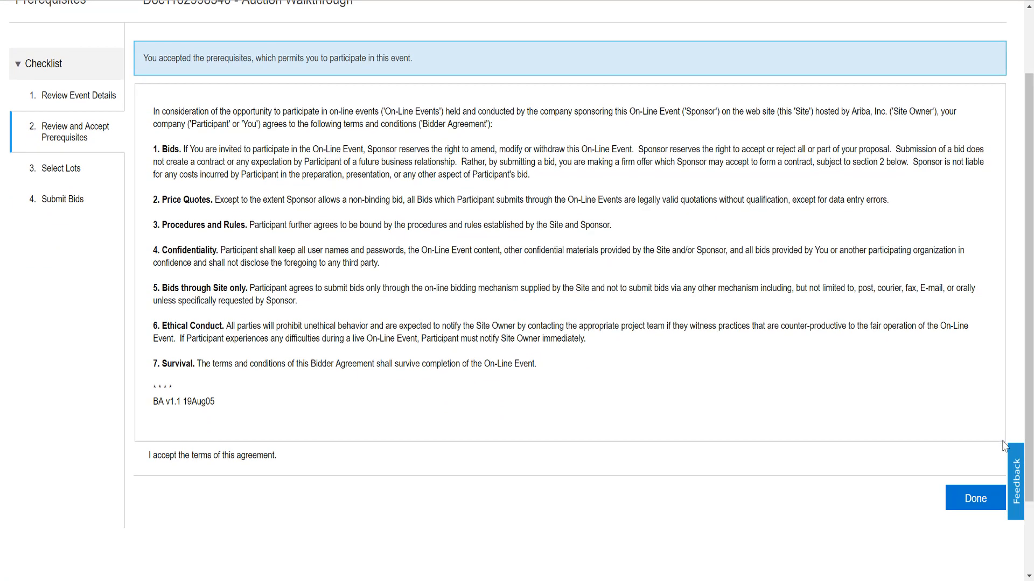
{"action": "left_click", "coordinate": [975, 499]}
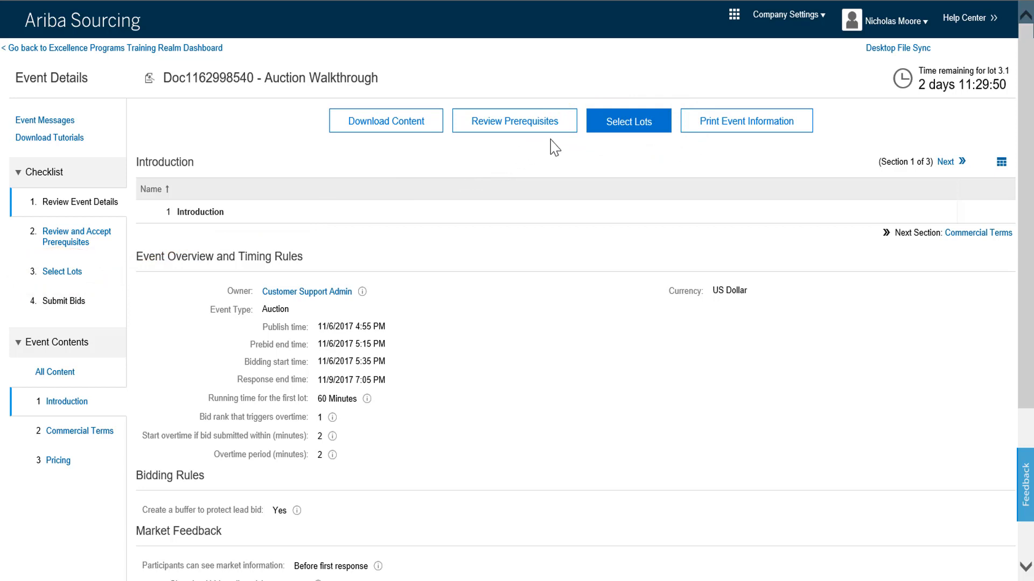
Go to the event's lot selection and mark the Pencils, Staples, Markers and Rulers lots for bidding.
{"action": "left_click", "coordinate": [627, 132]}
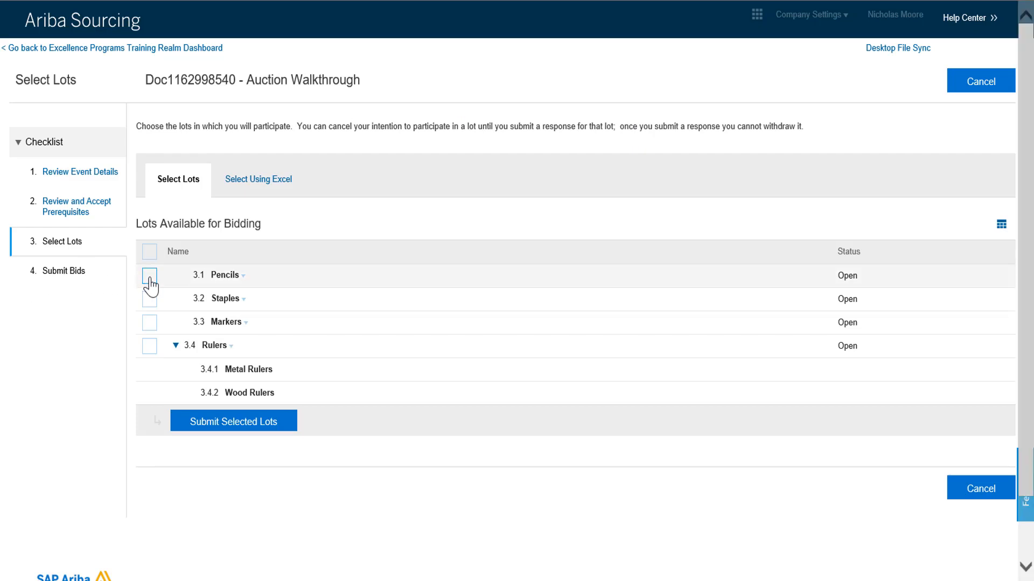
{"action": "left_click", "coordinate": [150, 280]}
{"action": "left_click", "coordinate": [153, 303]}
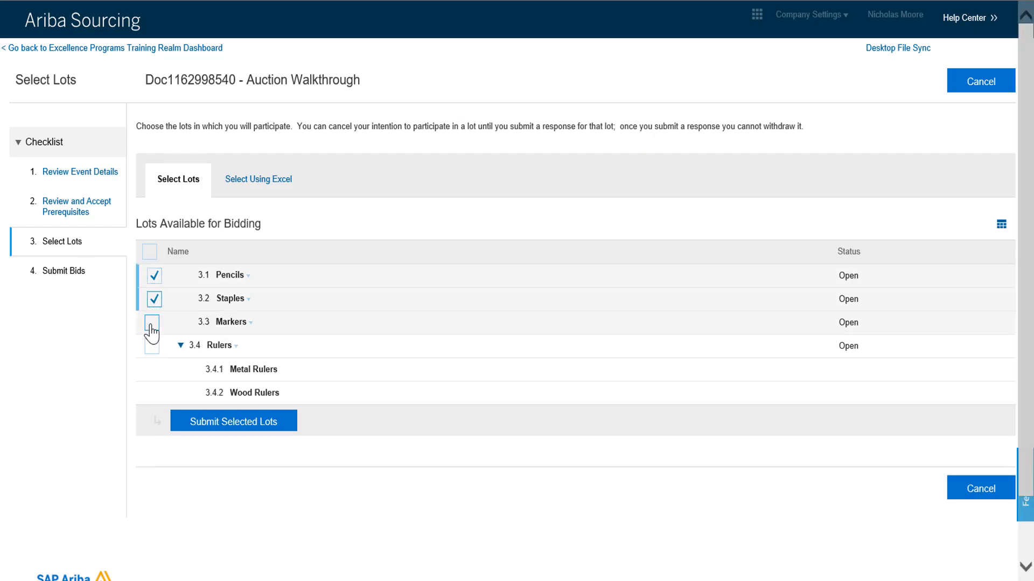
{"action": "left_click", "coordinate": [152, 323]}
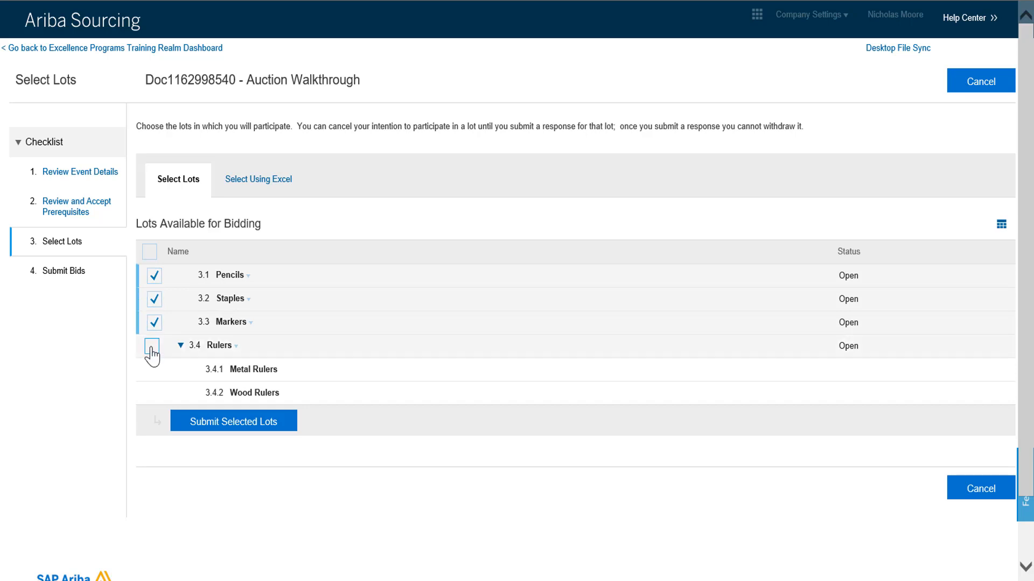
{"action": "left_click", "coordinate": [153, 346]}
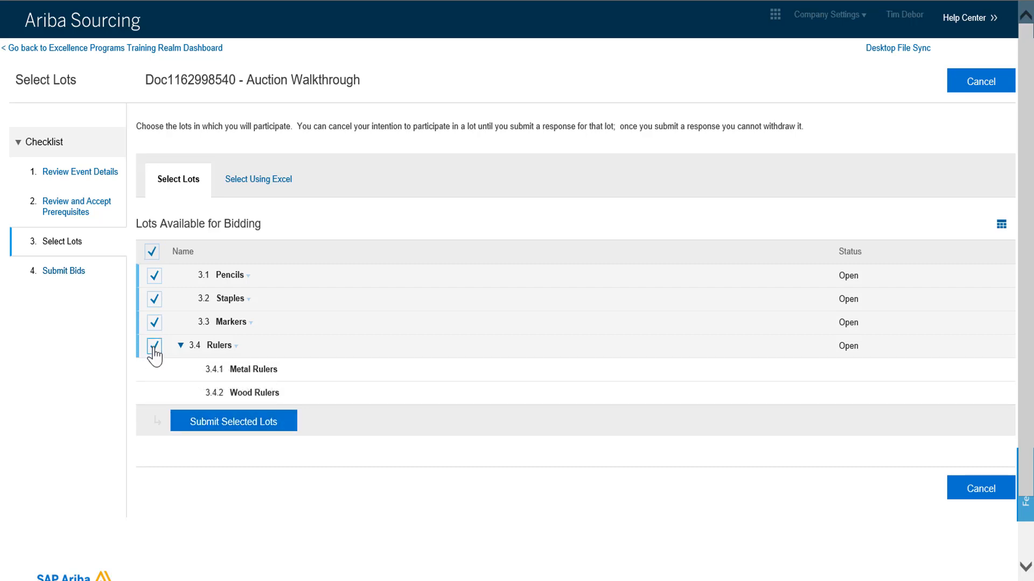
Exclude the Markers and Staples lots and submit the remaining selected lots.
{"action": "left_click", "coordinate": [153, 323]}
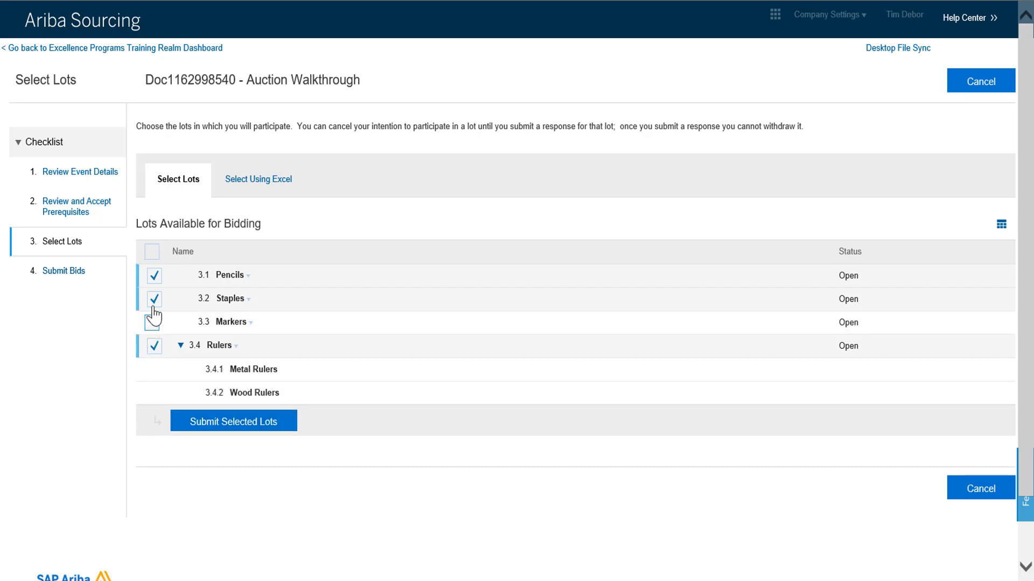
{"action": "left_click", "coordinate": [153, 300]}
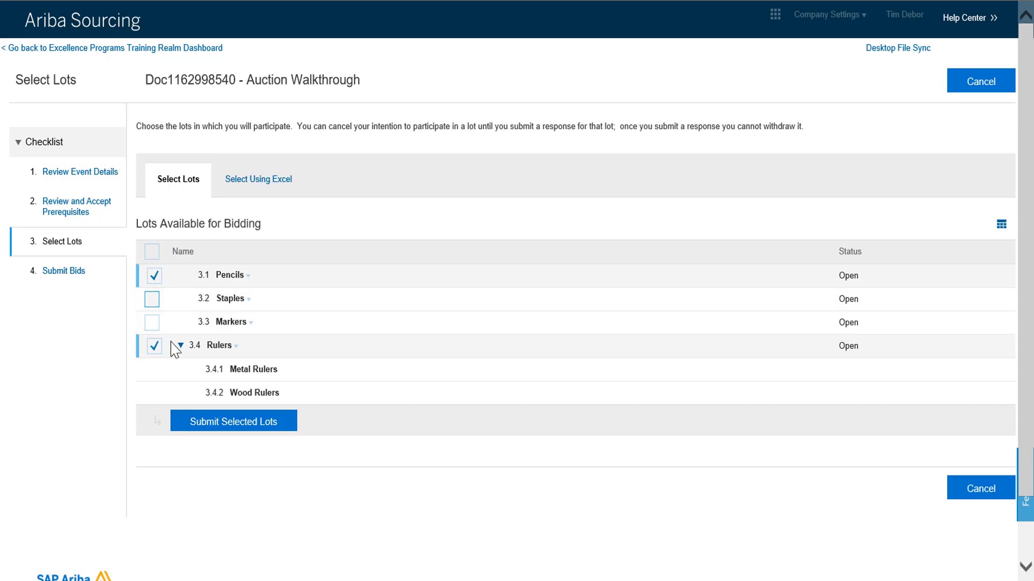
{"action": "left_click", "coordinate": [205, 427]}
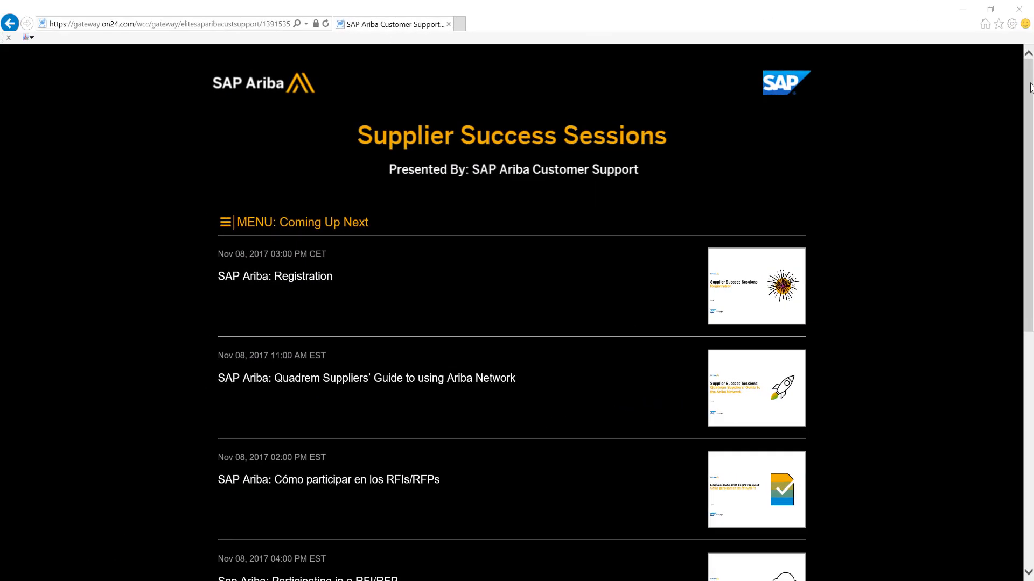
{"action": "left_click_drag", "start_coordinate": [1030, 88], "coordinate": [1030, 207]}
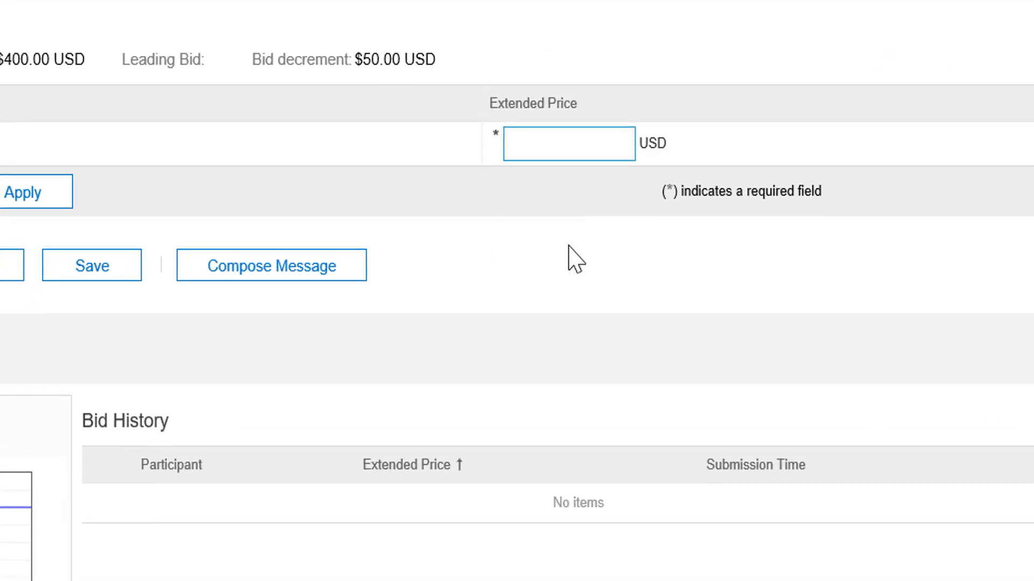
Enter an extended price of 500.00 USD for the Pencils lot and submit that bid.
{"action": "type", "text": "500.00"}
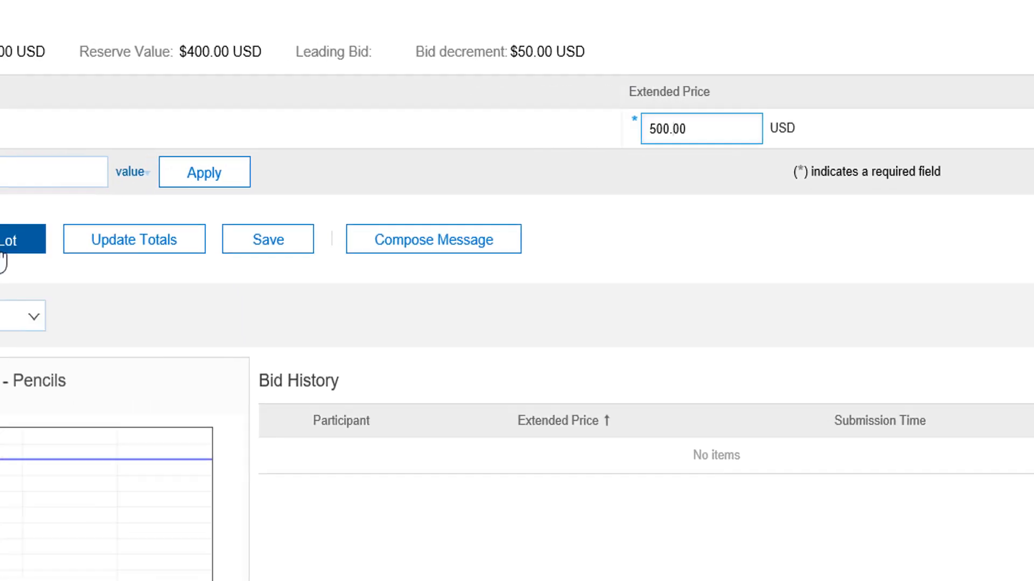
{"action": "left_click", "coordinate": [3, 249]}
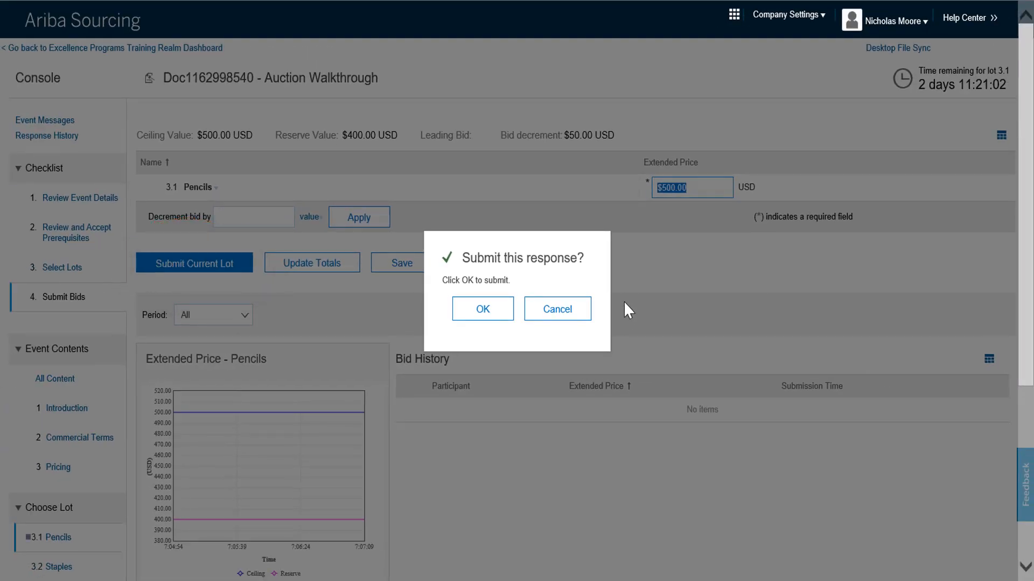
{"action": "left_click", "coordinate": [483, 309]}
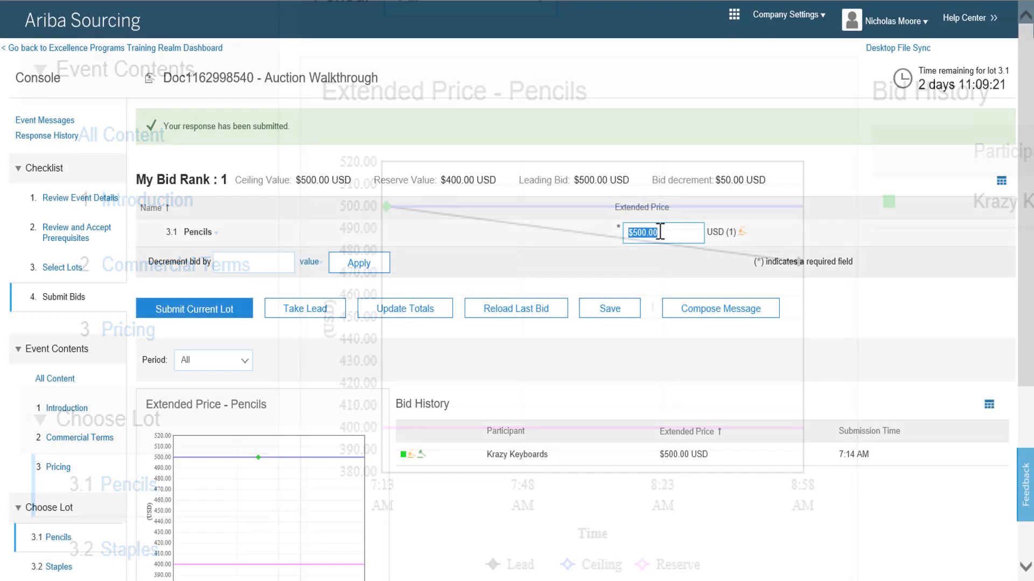
Set the Pencils lot's extended price to 400.00 USD.
{"action": "type", "text": "400"}
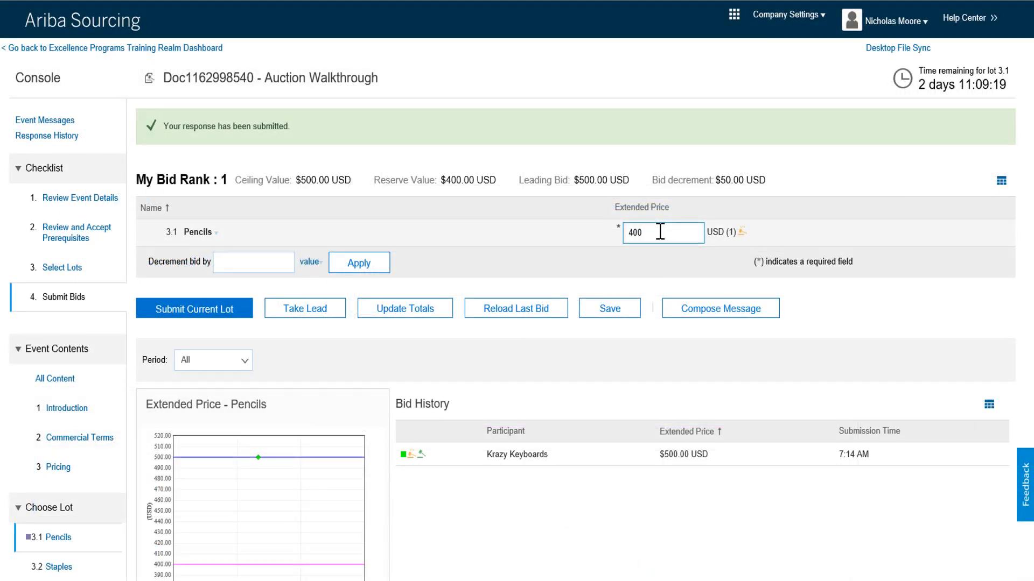
{"action": "type", "text": ".00"}
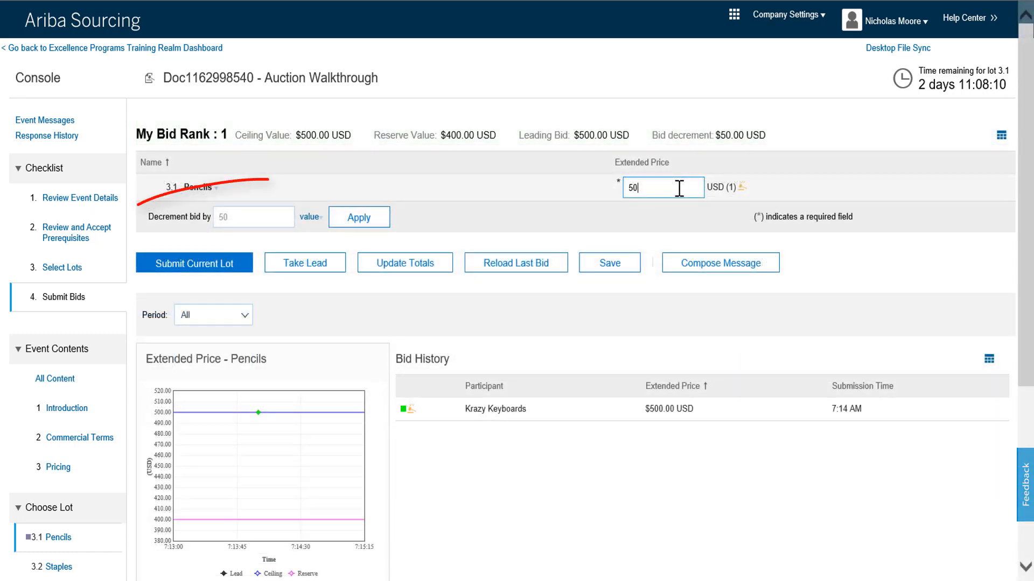
Set the Pencils lot's extended price to 500.00 USD and apply a bid decrement of 50 by value.
{"action": "type", "text": "0.0"}
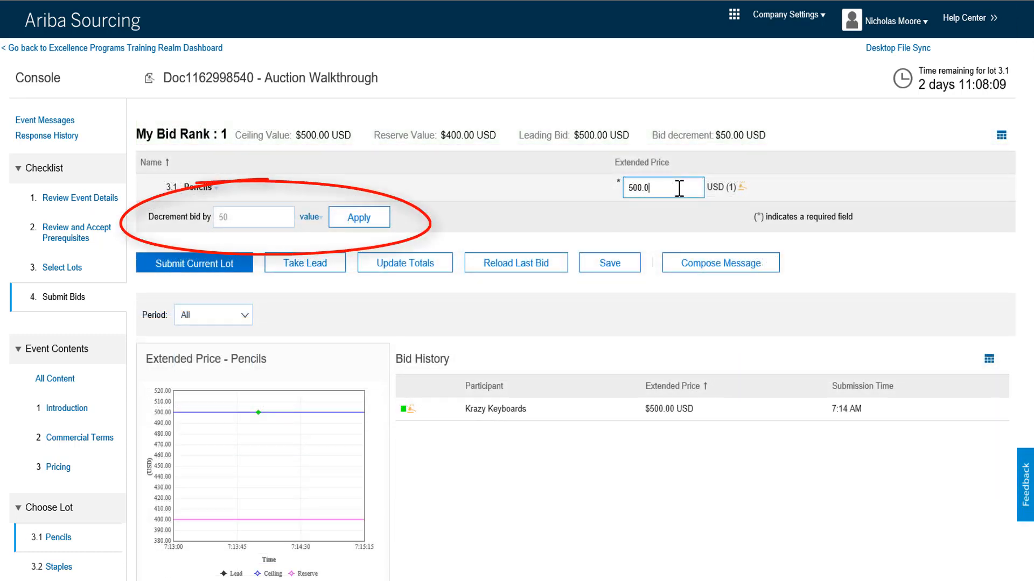
{"action": "left_click", "coordinate": [658, 229]}
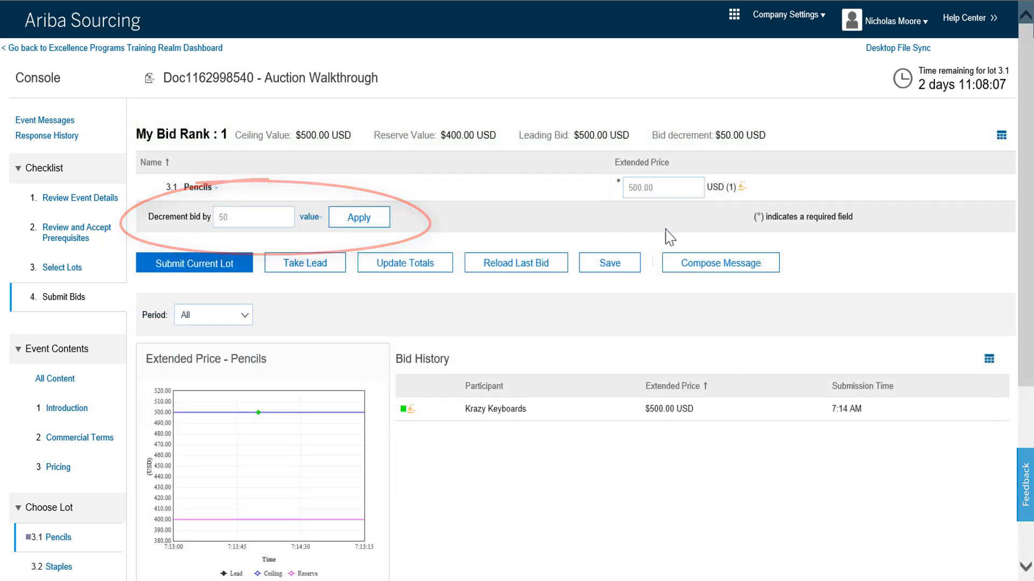
{"action": "left_click", "coordinate": [269, 219]}
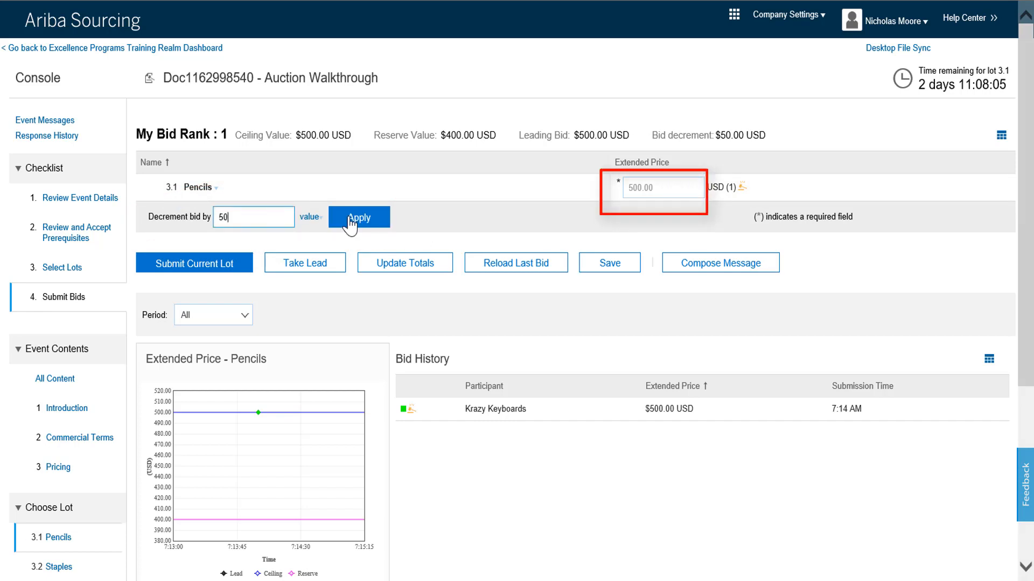
{"action": "left_click", "coordinate": [353, 222]}
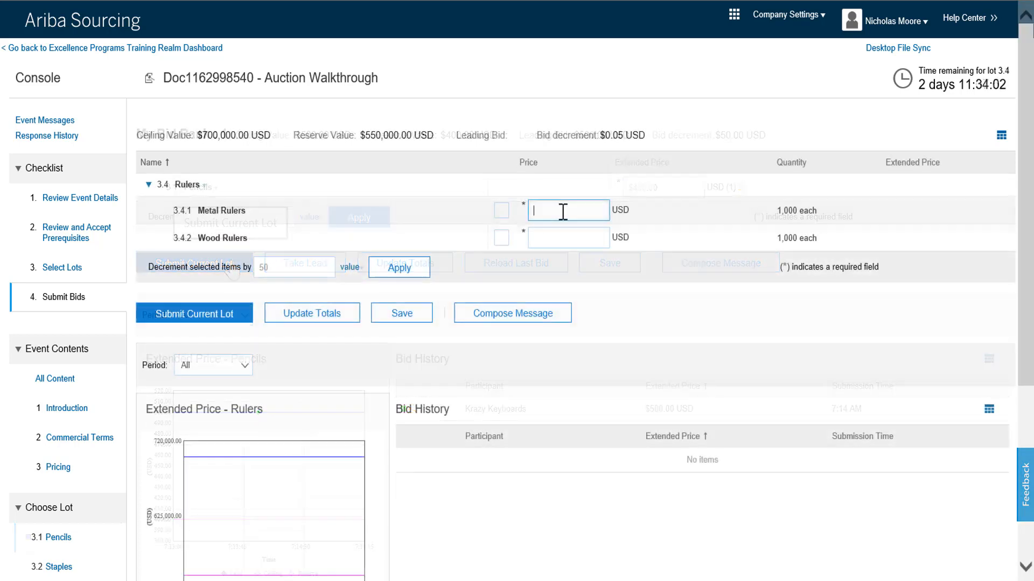
Enter prices of 500 USD for Metal Rulers and 200 USD for Wood Rulers, and submit the Rulers lot's bid.
{"action": "type", "text": "00"}
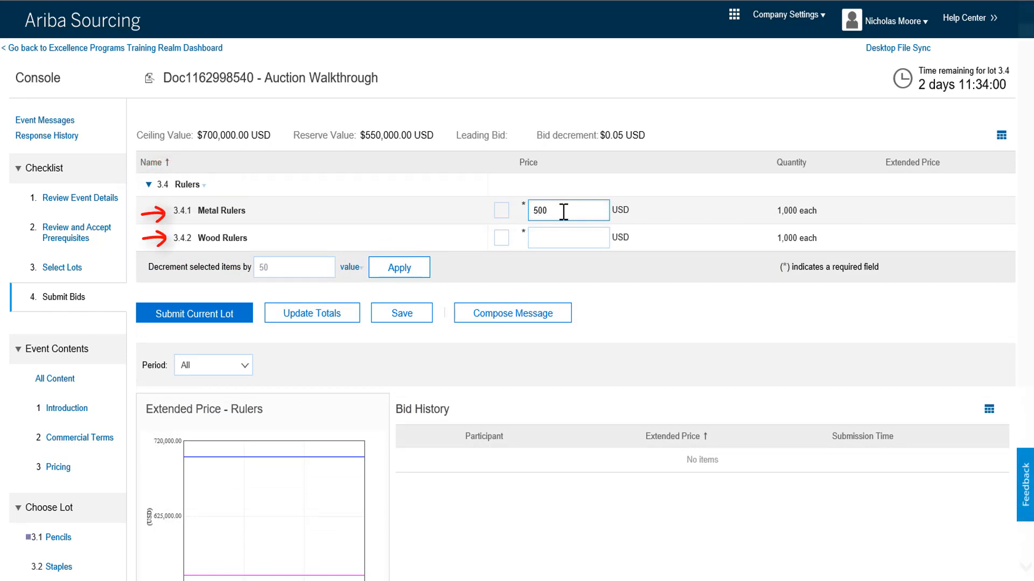
{"action": "left_click", "coordinate": [564, 240]}
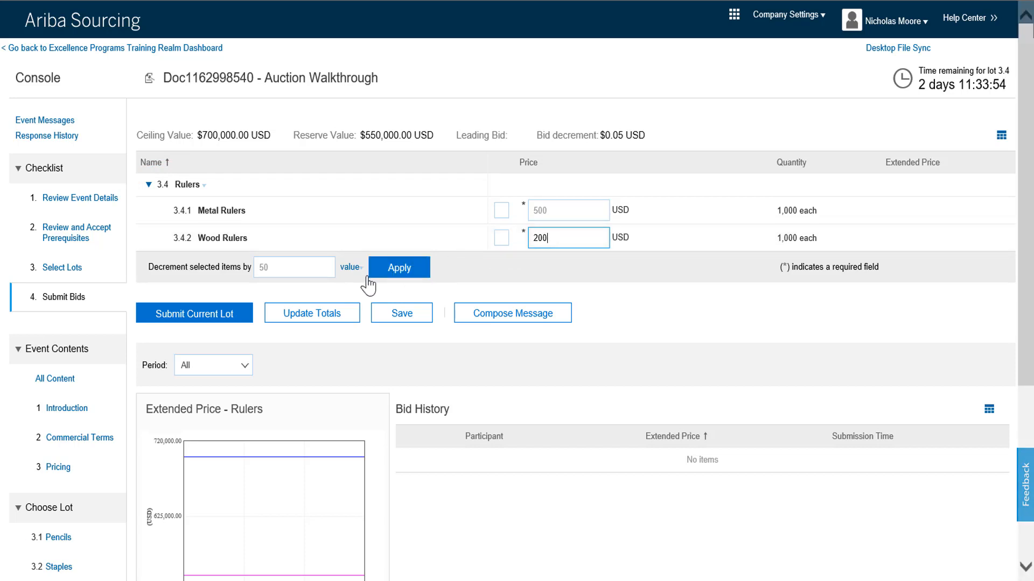
{"action": "left_click", "coordinate": [239, 317]}
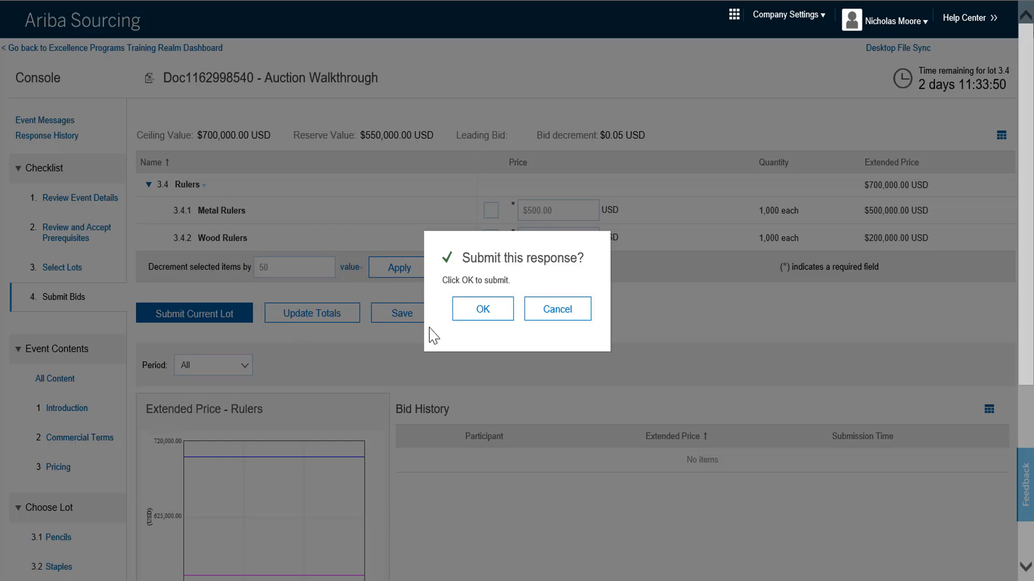
{"action": "left_click", "coordinate": [473, 317]}
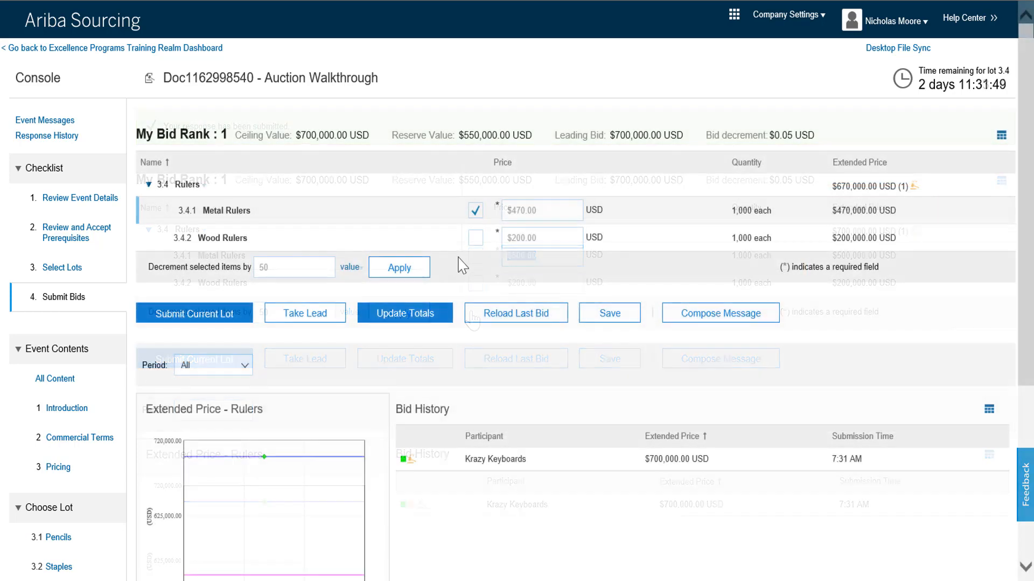
Take the lead on the Rulers lot with both Metal Rulers and Wood Rulers selected, and reload the last bid.
{"action": "left_click", "coordinate": [474, 237]}
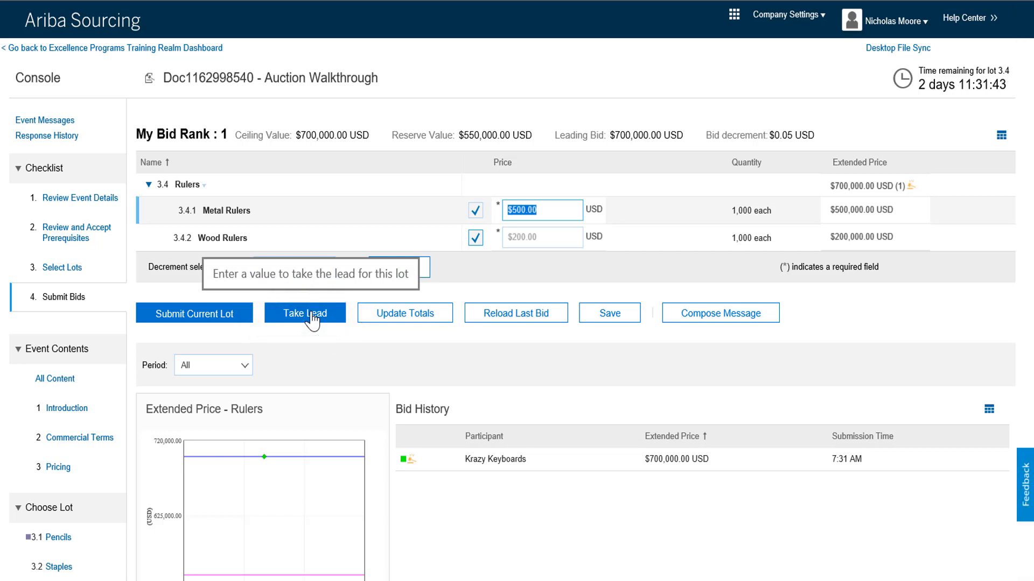
{"action": "left_click", "coordinate": [311, 317]}
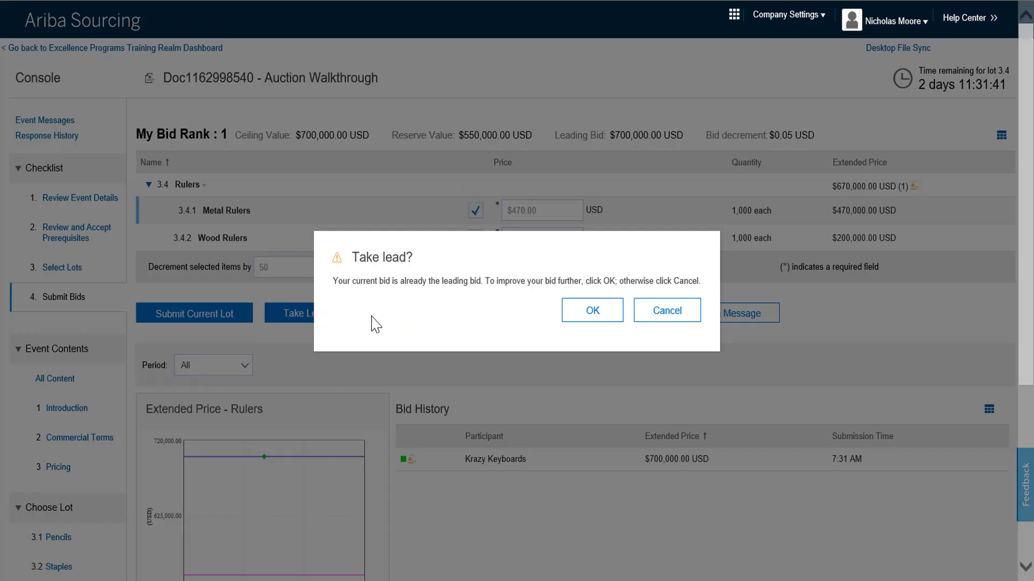
{"action": "left_click", "coordinate": [610, 313]}
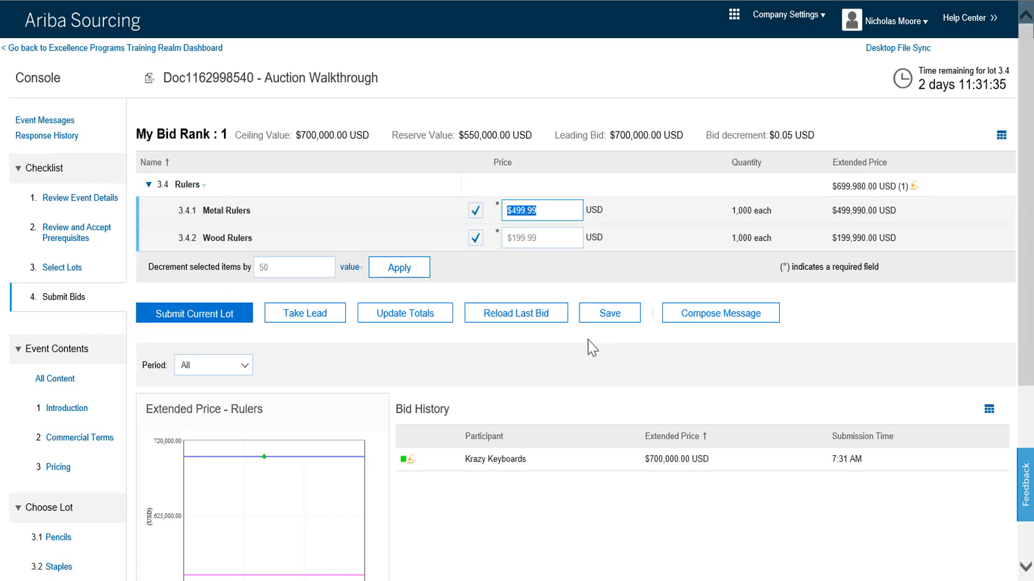
{"action": "left_click", "coordinate": [492, 321]}
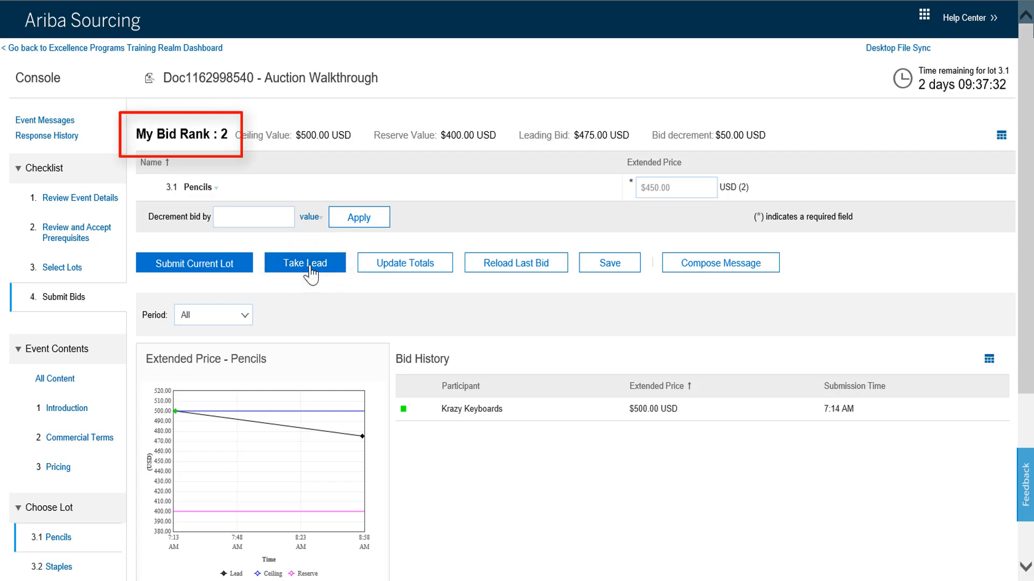
Take the lead on the Pencils lot and submit its bid at an extended price of 450.00 USD.
{"action": "left_click", "coordinate": [311, 266]}
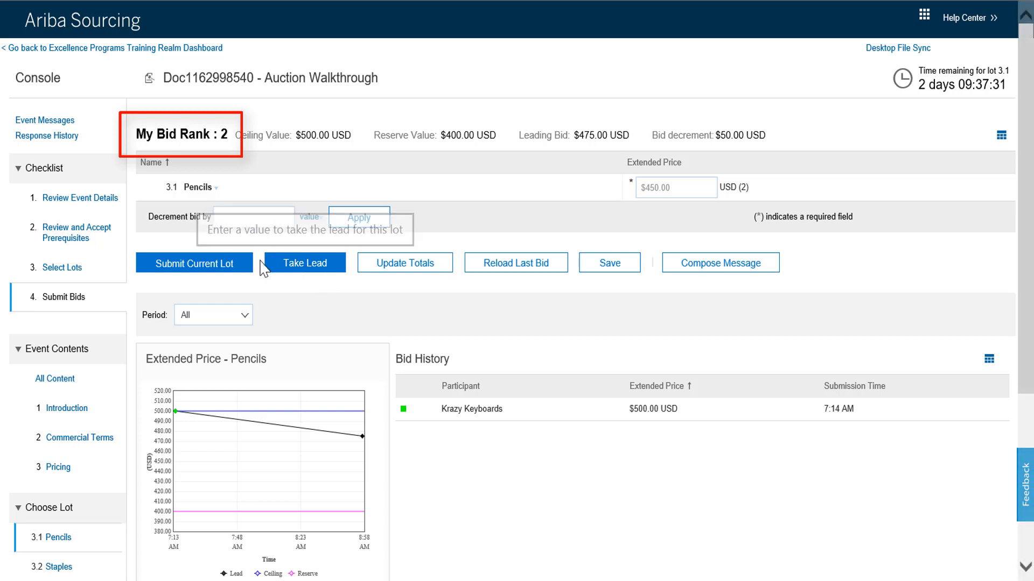
{"action": "left_click", "coordinate": [233, 267]}
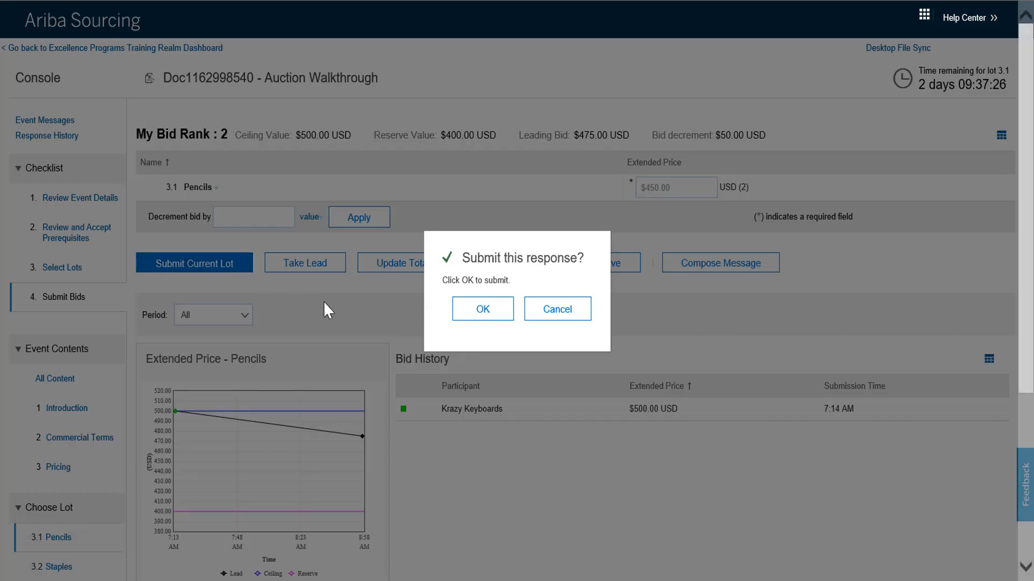
{"action": "left_click", "coordinate": [464, 317]}
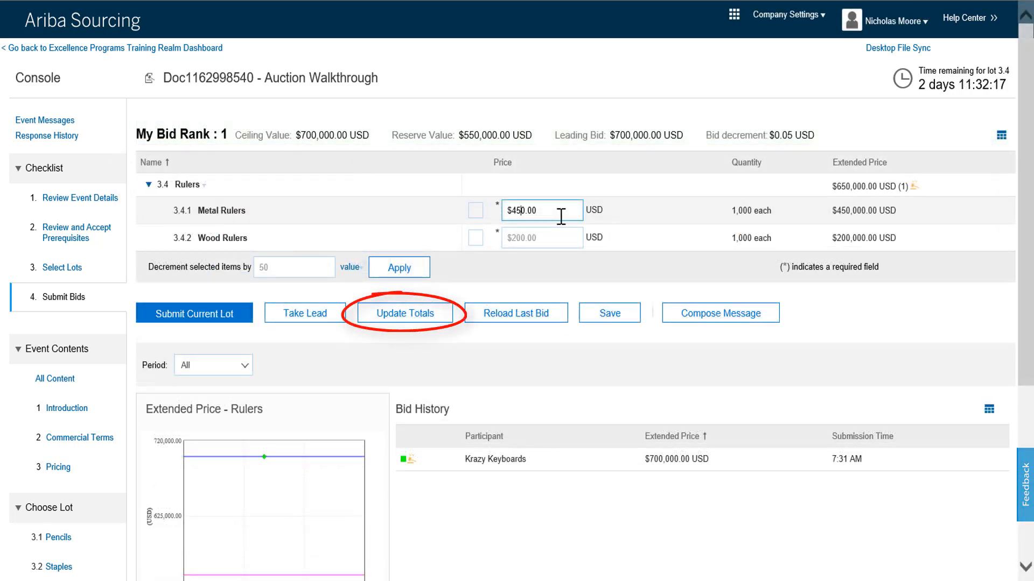
Set the Metal Rulers price to 470.00 USD, with that item selected, and update the Rulers lot's totals.
{"action": "key", "text": "BackSpace"}
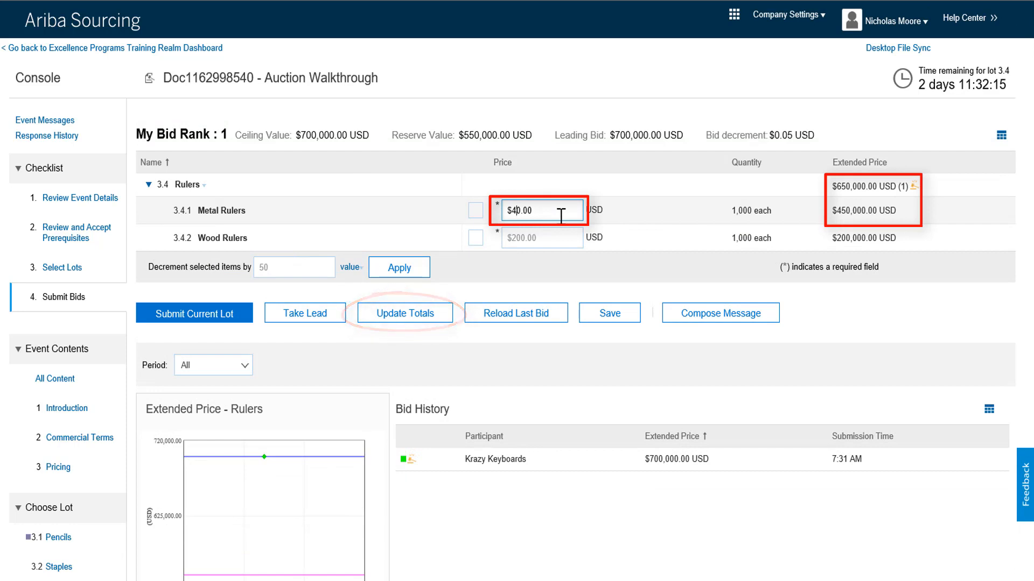
{"action": "type", "text": "7"}
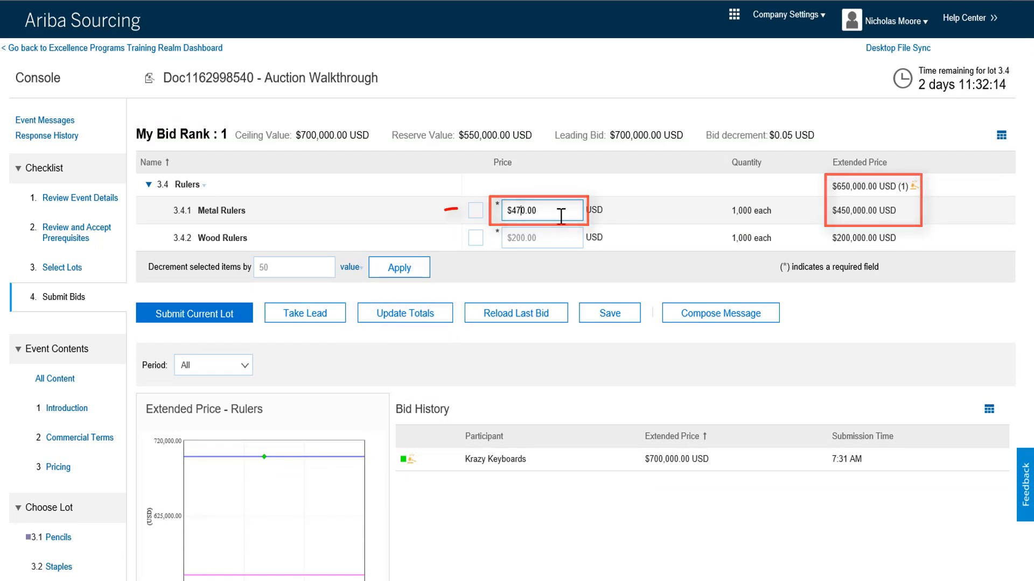
{"action": "left_click", "coordinate": [476, 211]}
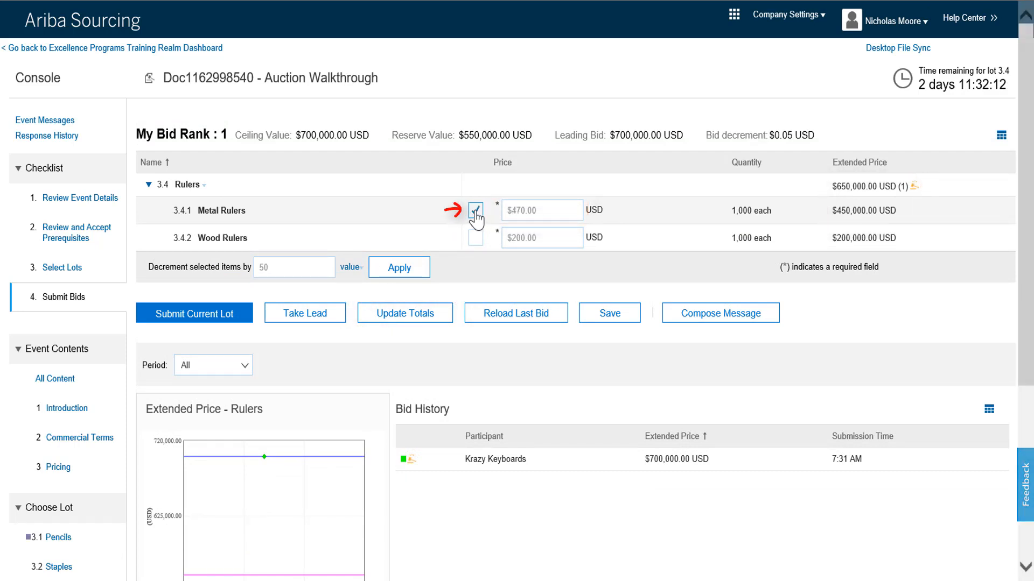
{"action": "left_click", "coordinate": [426, 318]}
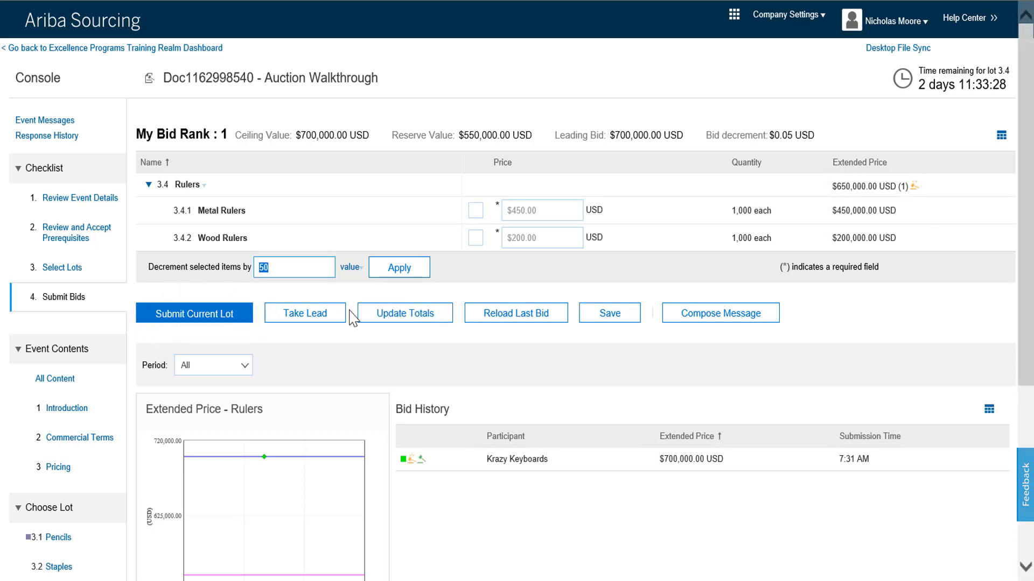
Decrement only the Wood Rulers price by a value of 75, and reload the Rulers lot's last bid.
{"action": "type", "text": "75"}
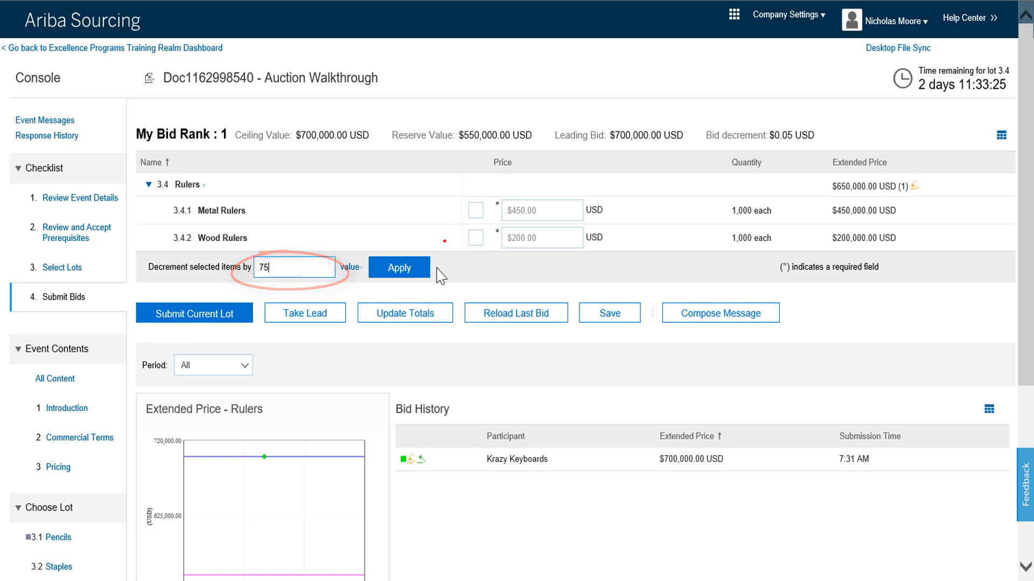
{"action": "left_click", "coordinate": [476, 240]}
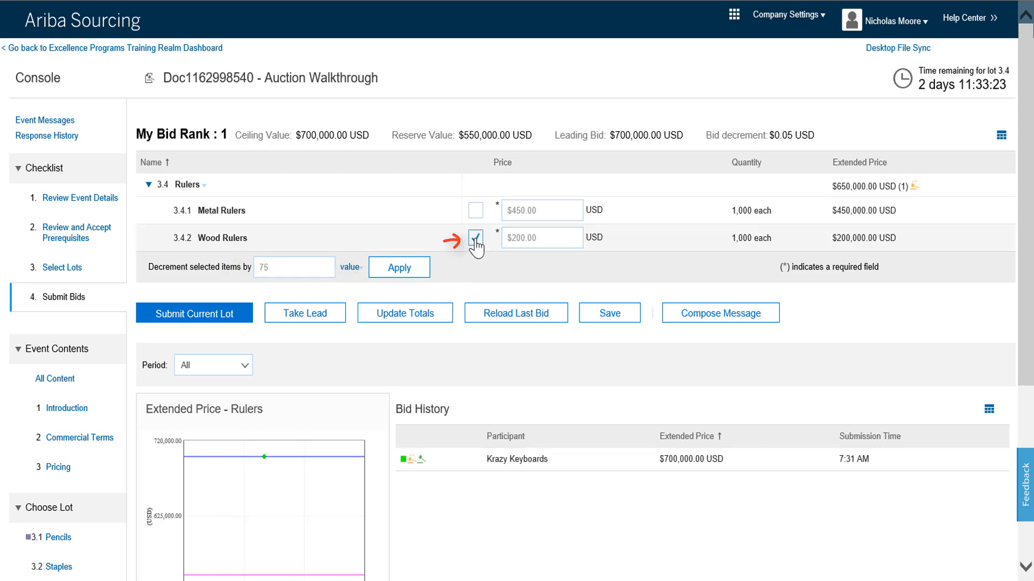
{"action": "left_click", "coordinate": [400, 269]}
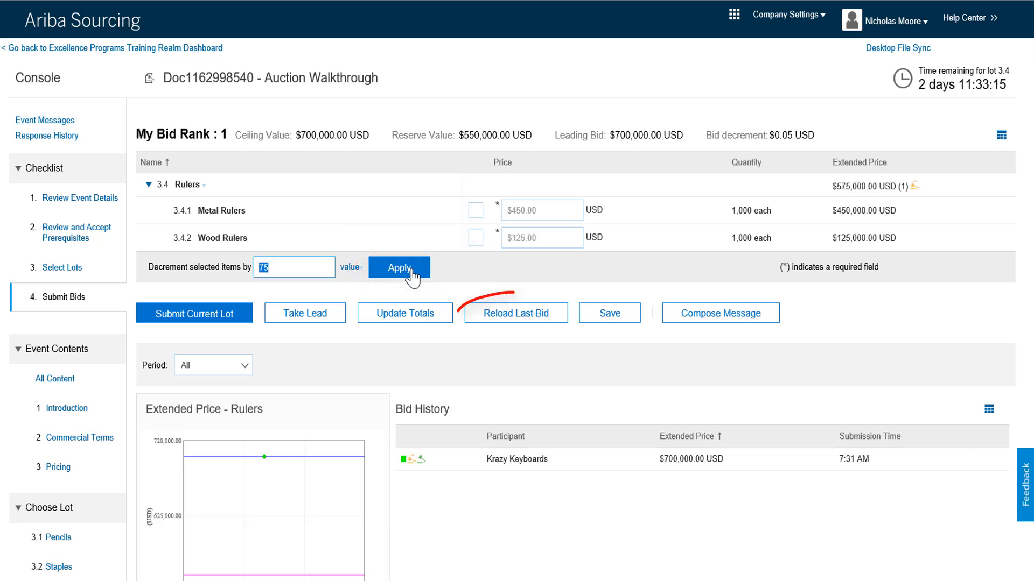
{"action": "left_click", "coordinate": [487, 319]}
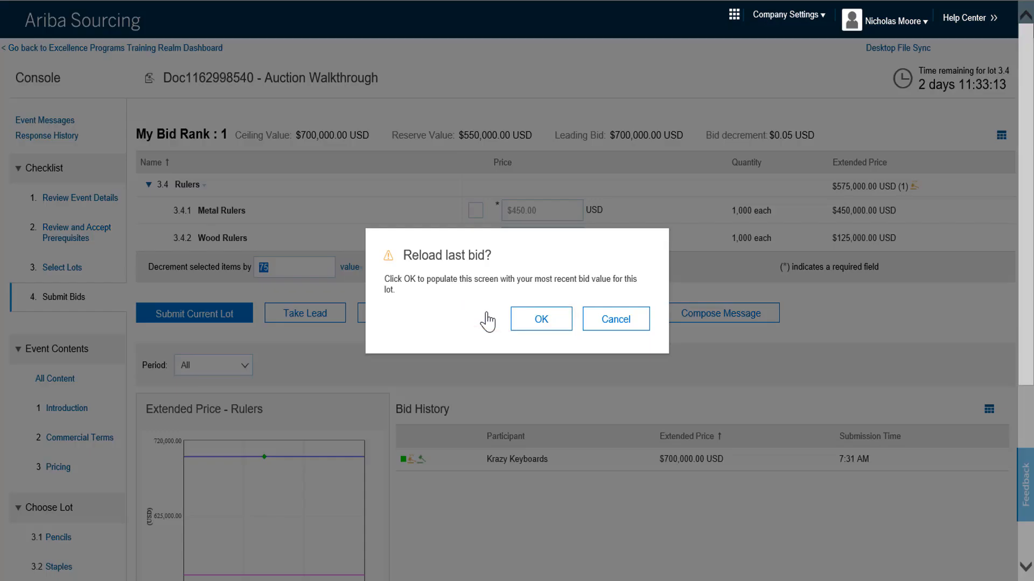
{"action": "left_click", "coordinate": [535, 320]}
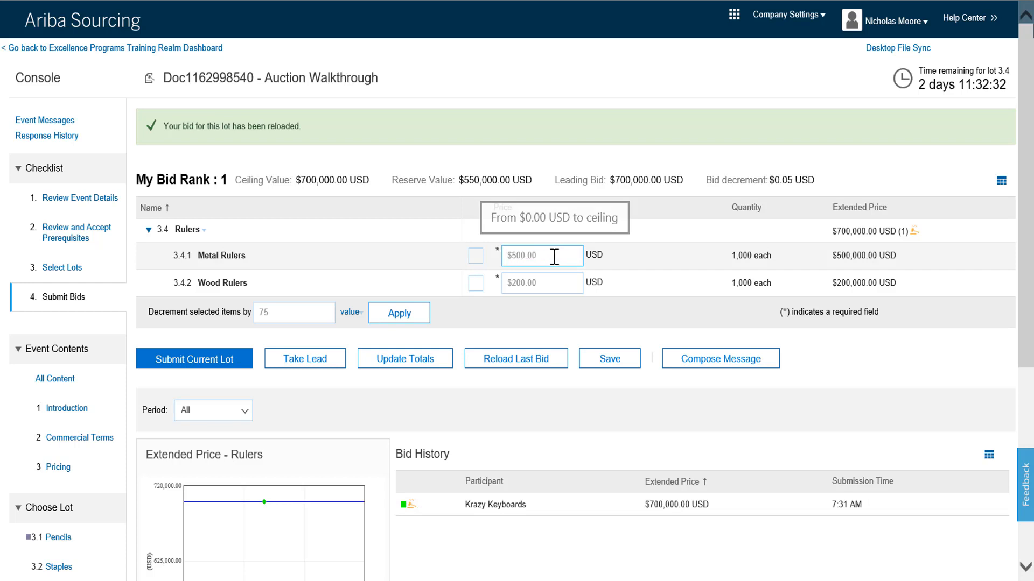
Select only Metal Rulers in the Rulers lot and apply a decrement of 50 by value.
{"action": "left_click_drag", "start_coordinate": [554, 251], "coordinate": [512, 253]}
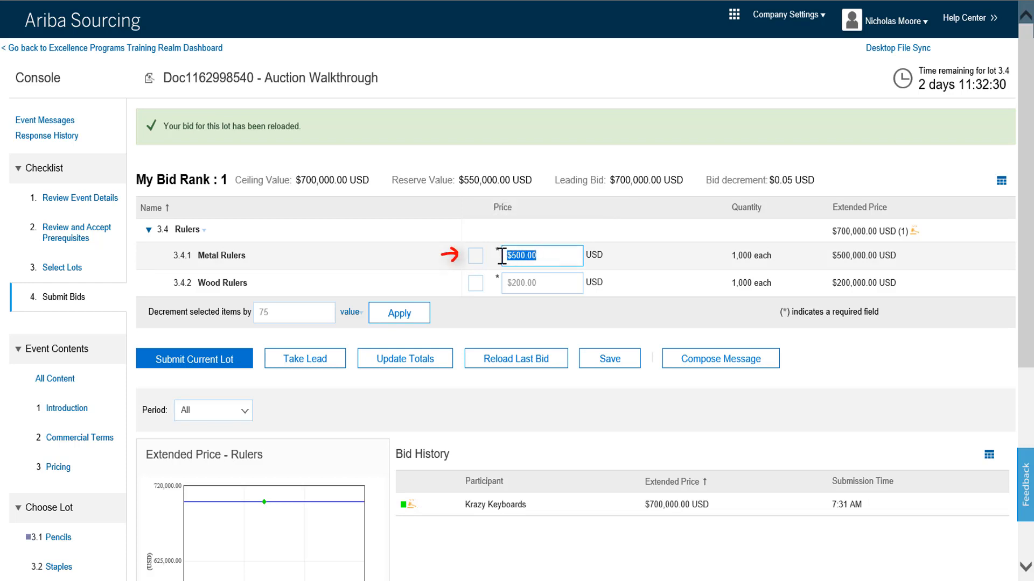
{"action": "left_click", "coordinate": [476, 256]}
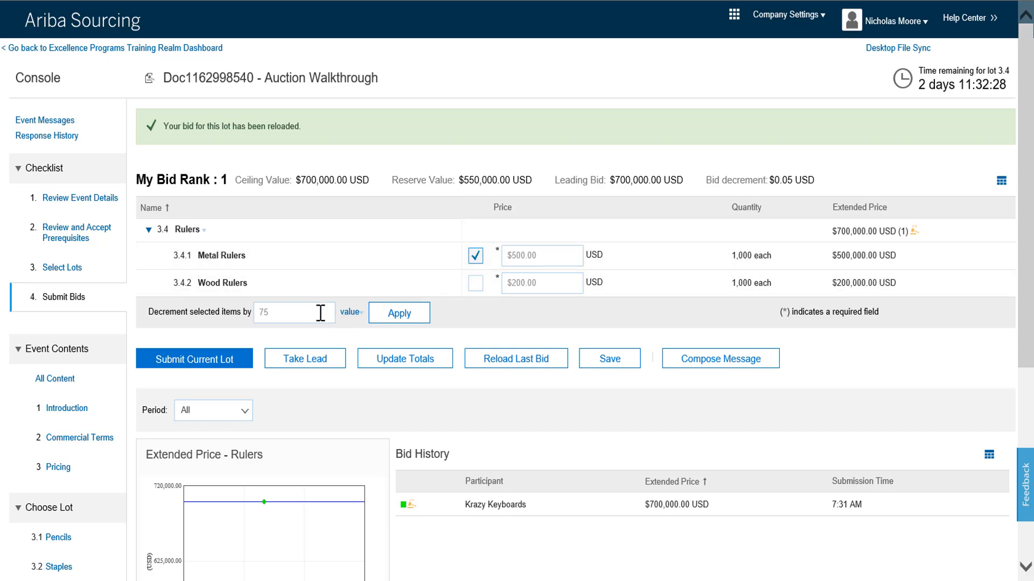
{"action": "left_click_drag", "start_coordinate": [321, 312], "coordinate": [258, 316]}
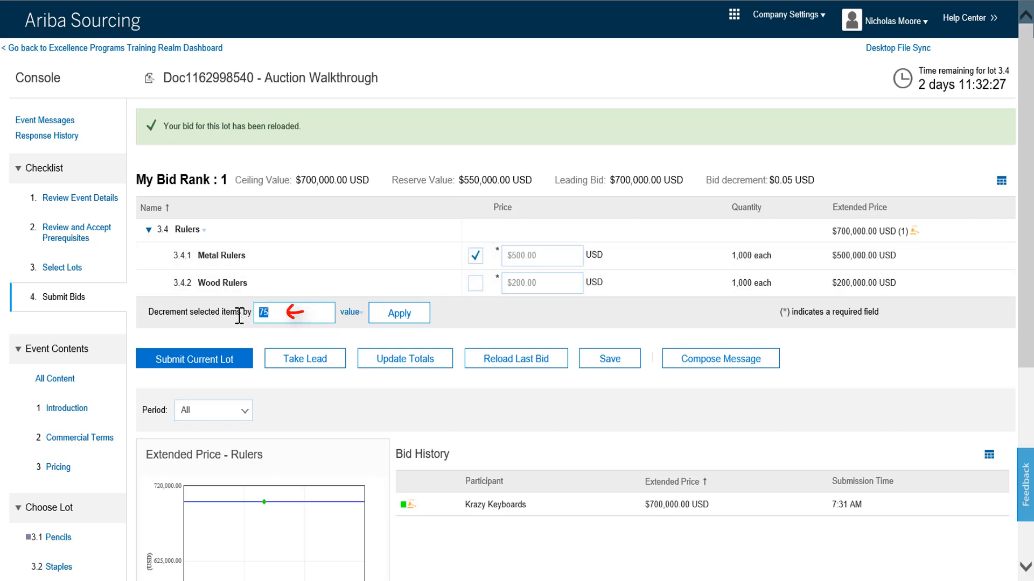
{"action": "type", "text": "50"}
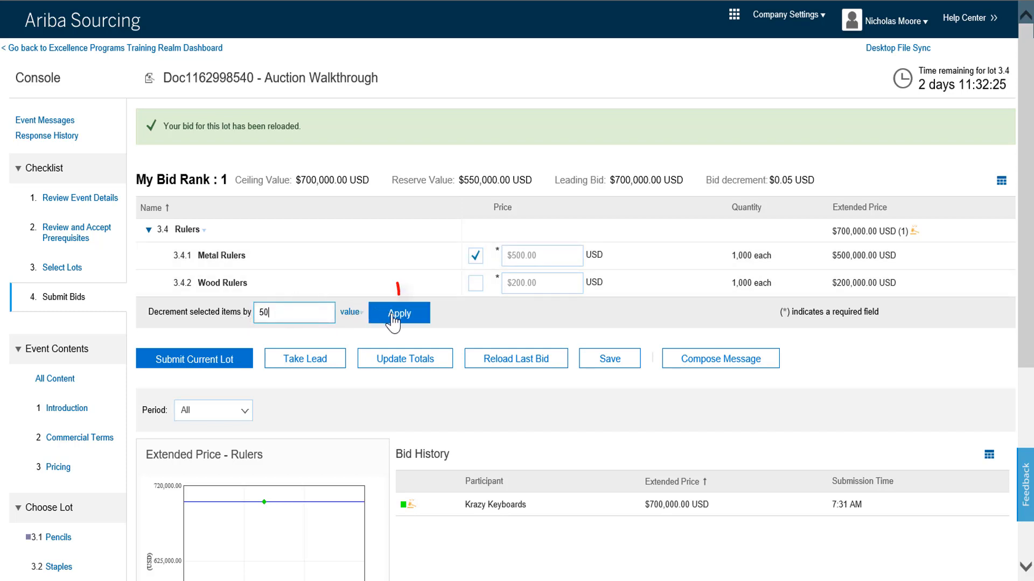
{"action": "left_click", "coordinate": [395, 318]}
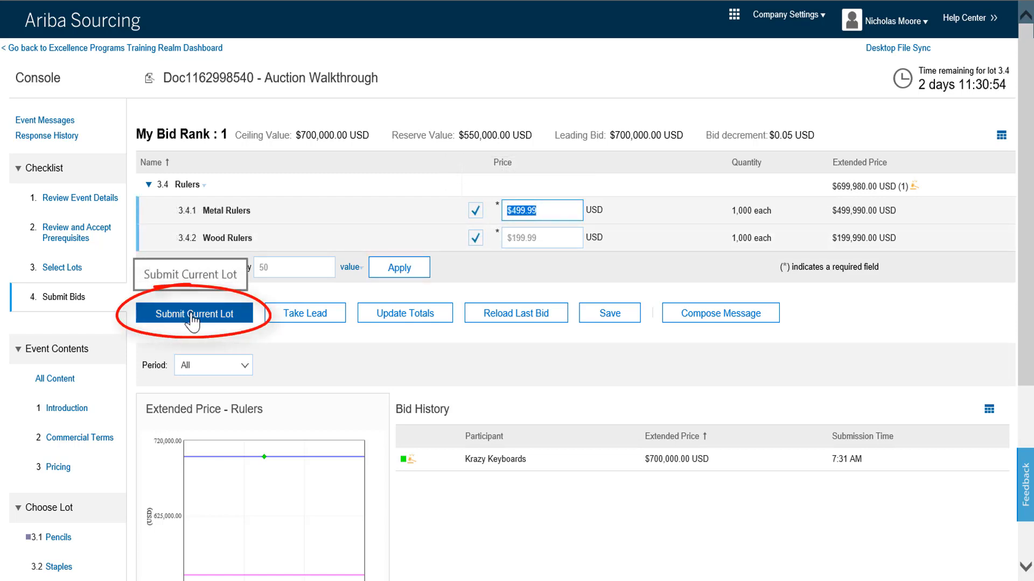
Submit the Rulers lot's bid with Metal Rulers at 499.99 USD and Wood Rulers at 199.99 USD.
{"action": "left_click", "coordinate": [192, 315]}
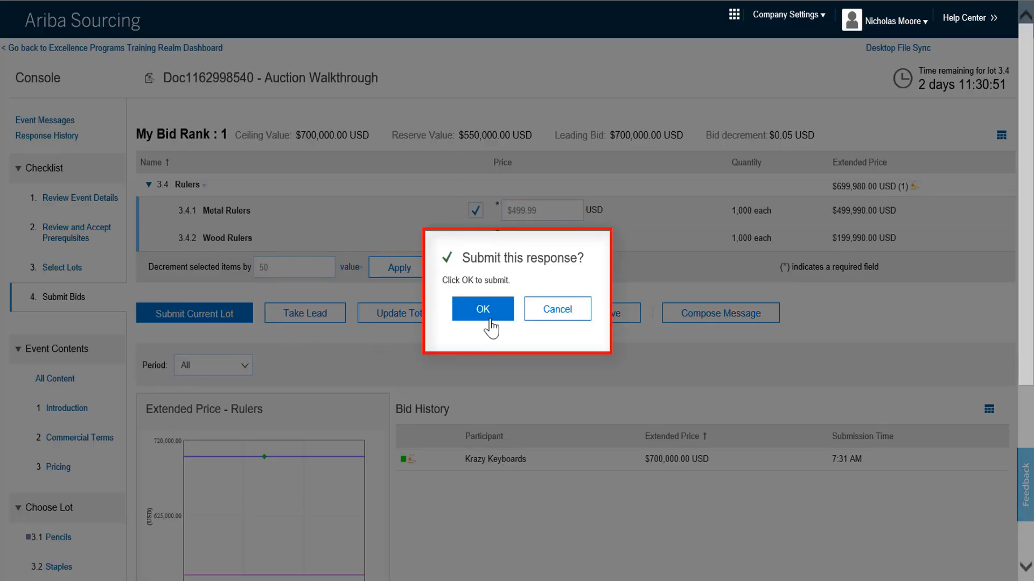
{"action": "left_click", "coordinate": [488, 315]}
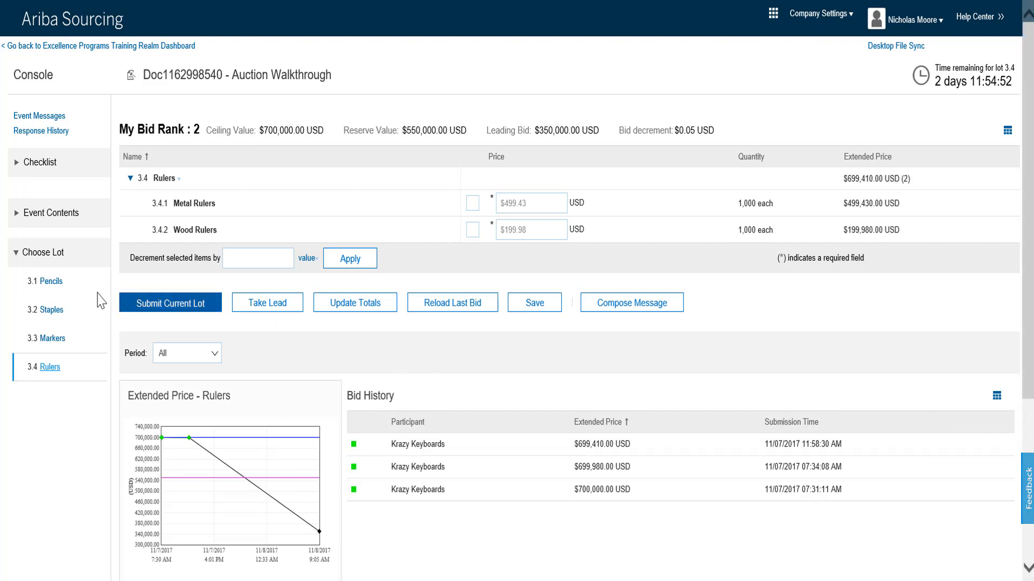
Check the bid rank and bid history of the Pencils lot, and return to the Rulers lot.
{"action": "left_click", "coordinate": [49, 284]}
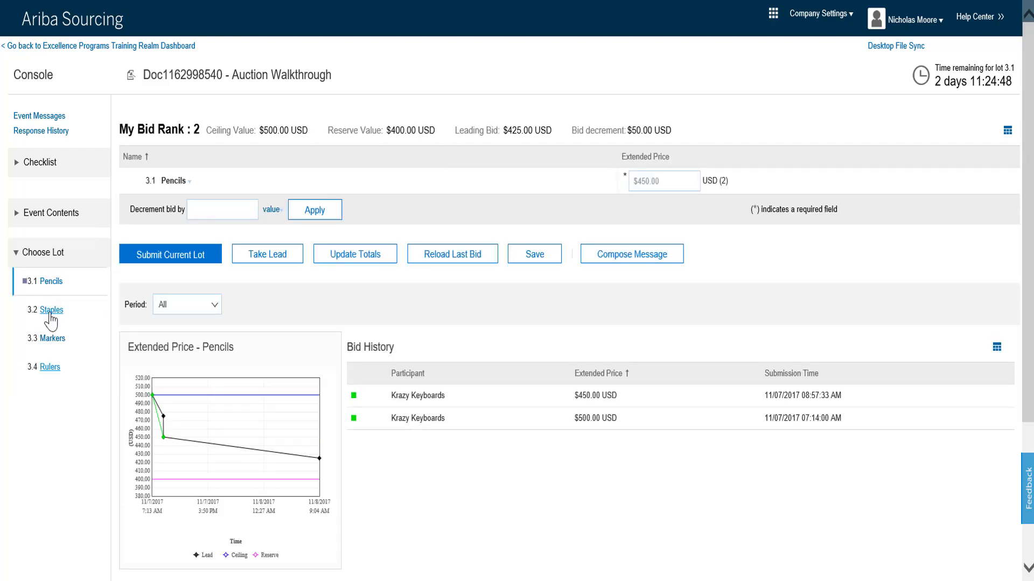
{"action": "left_click", "coordinate": [50, 367]}
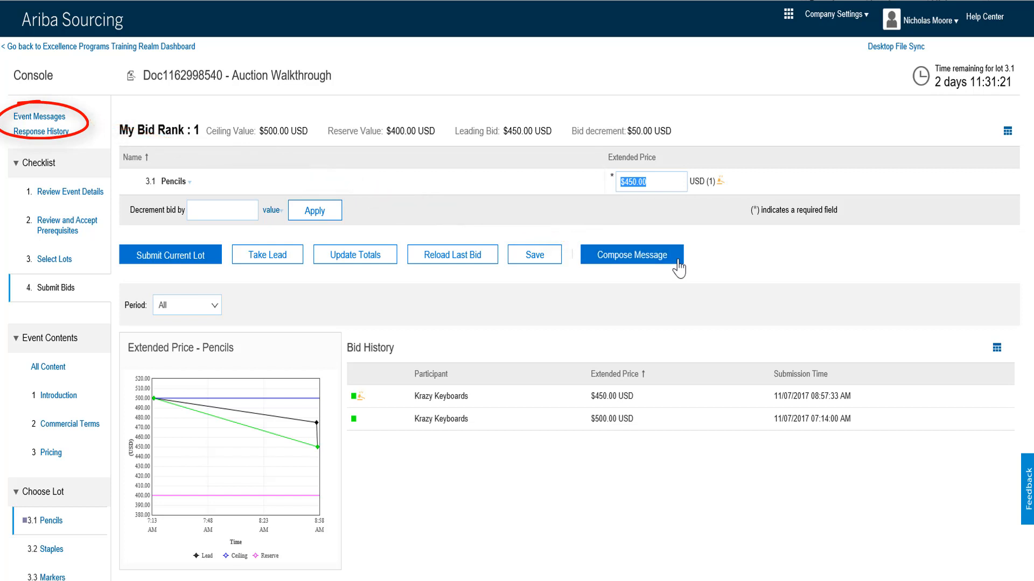
Compose a message to the Project Team reading "Hello, I will respond to this auction right away. Thank you!", signed with the sender's first name.
{"action": "left_click", "coordinate": [631, 255]}
{"action": "type", "text": "Hello,"}
{"action": "key", "text": "Return"}
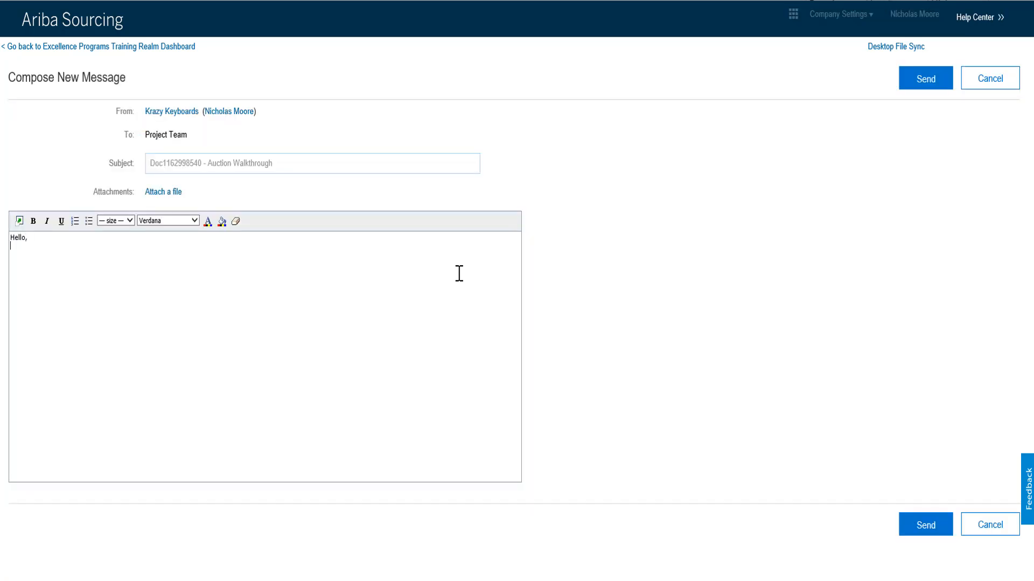
{"action": "type", "text": "I will respond to this auction n"}
{"action": "type", "text": "ight away. "}
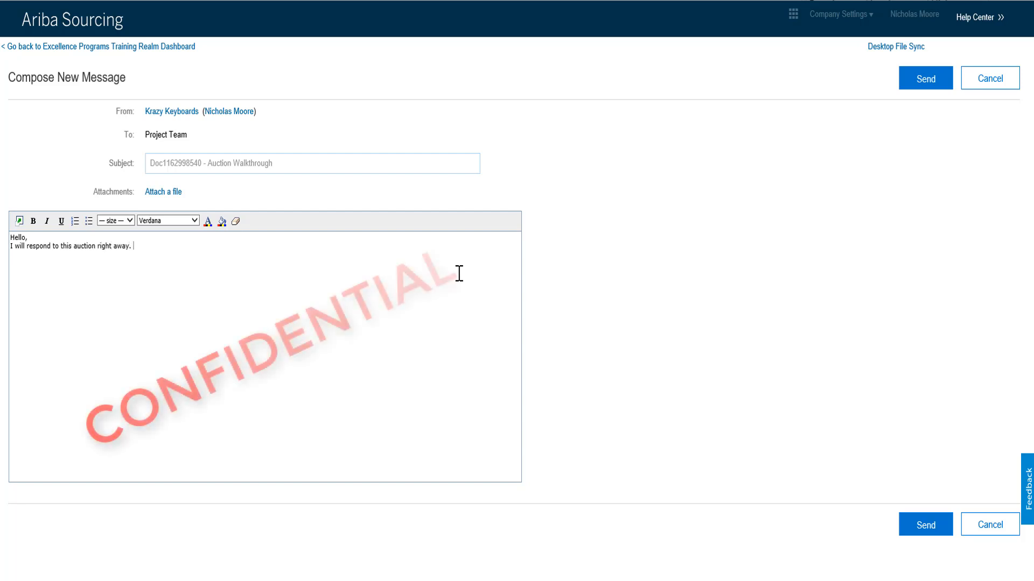
{"action": "type", "text": "Thank you!"}
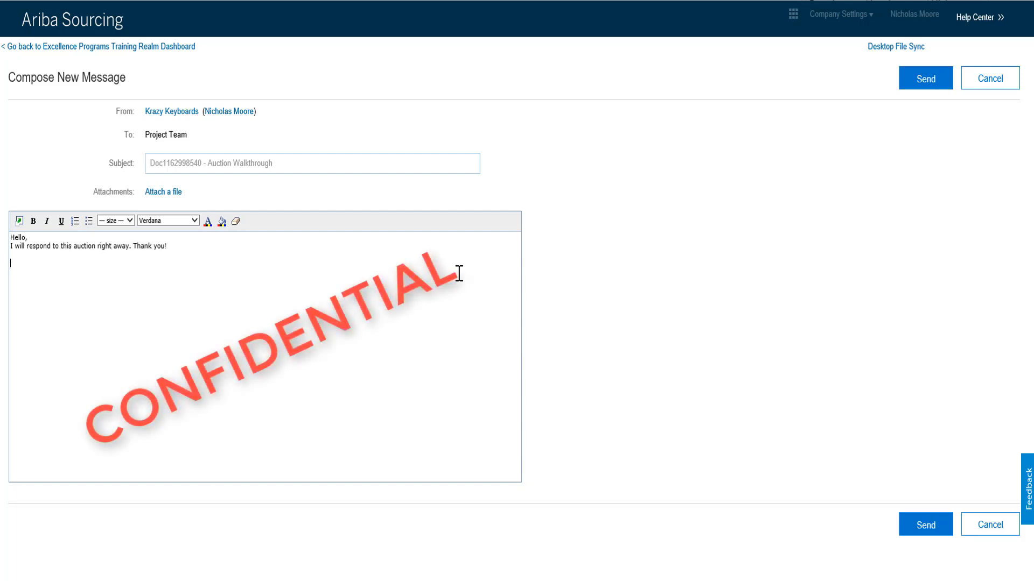
{"action": "type", "text": "-Nick"}
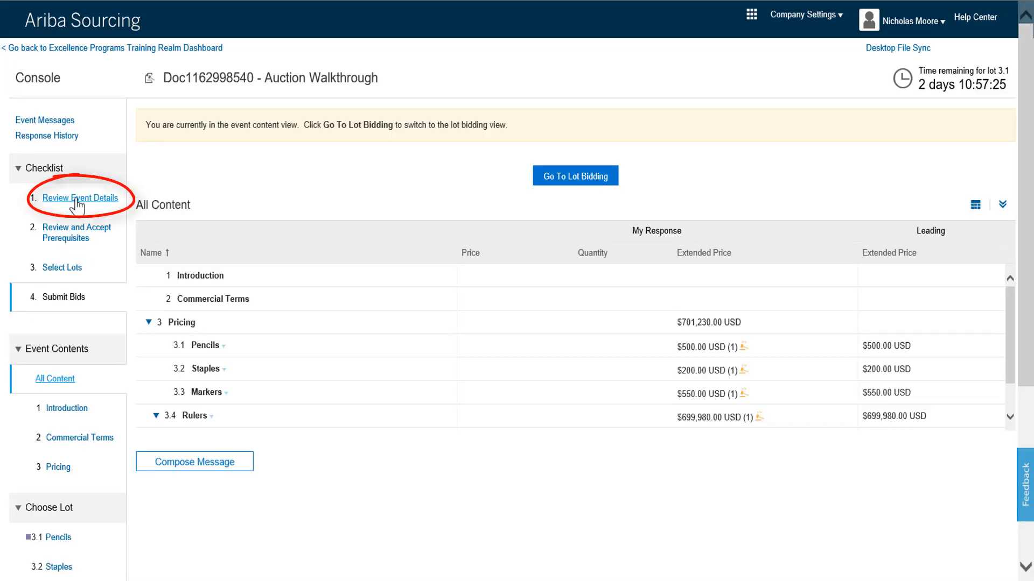
Open the event details and download the event content as an Excel spreadsheet.
{"action": "left_click", "coordinate": [77, 199]}
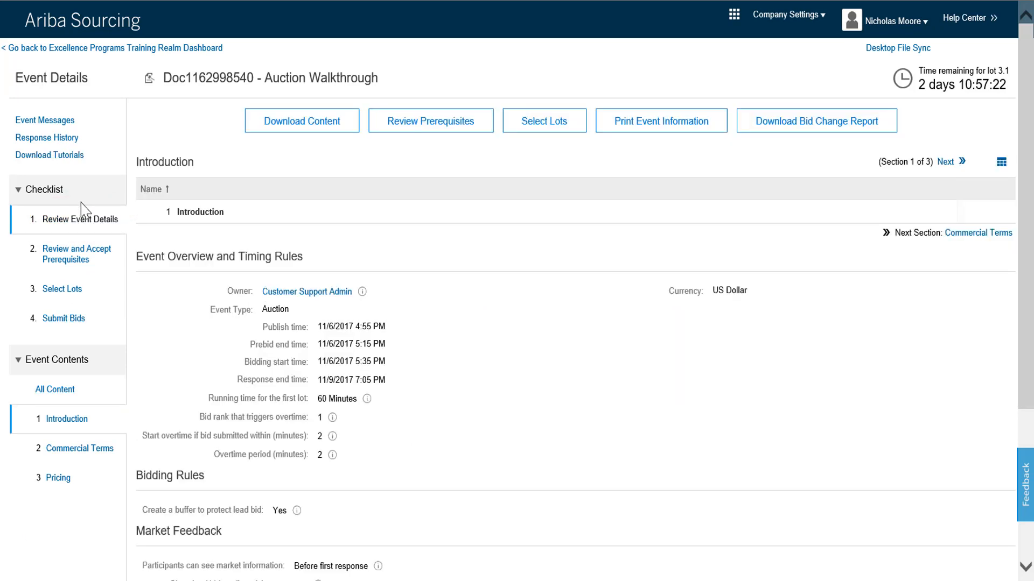
{"action": "left_click", "coordinate": [286, 128]}
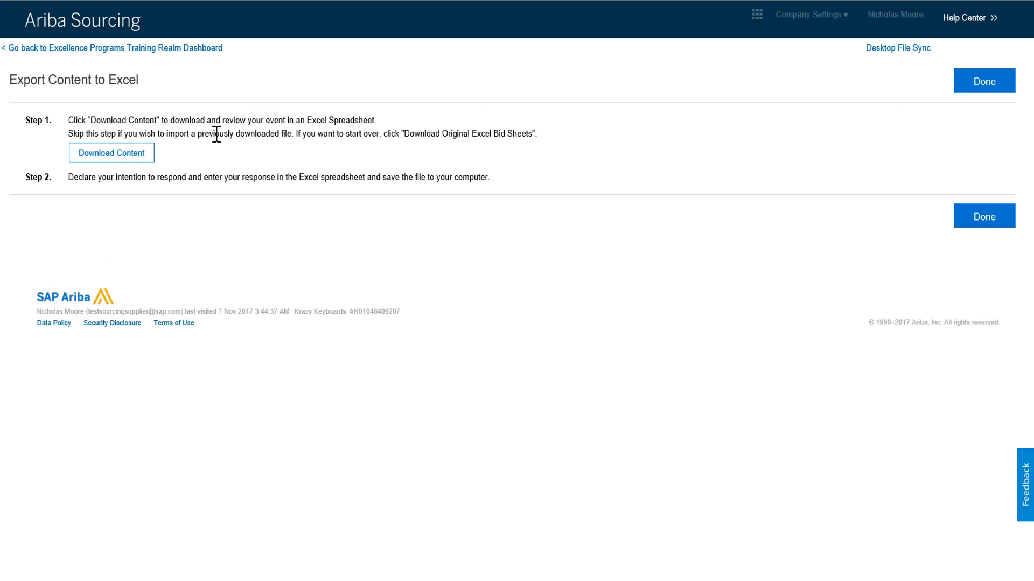
{"action": "left_click", "coordinate": [128, 157]}
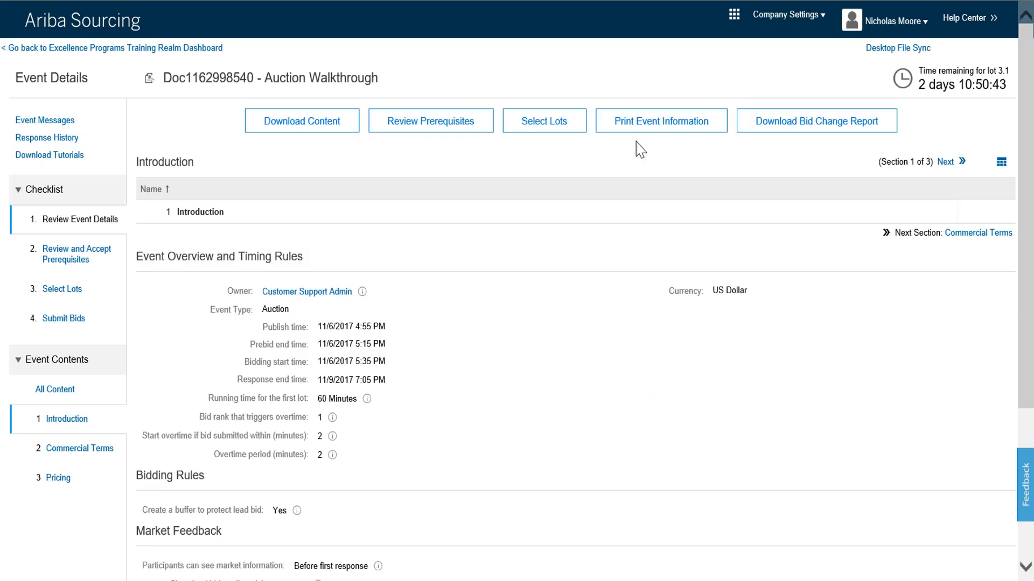
Generate and review the print version of the event information, and download the bid change report.
{"action": "left_click", "coordinate": [681, 121]}
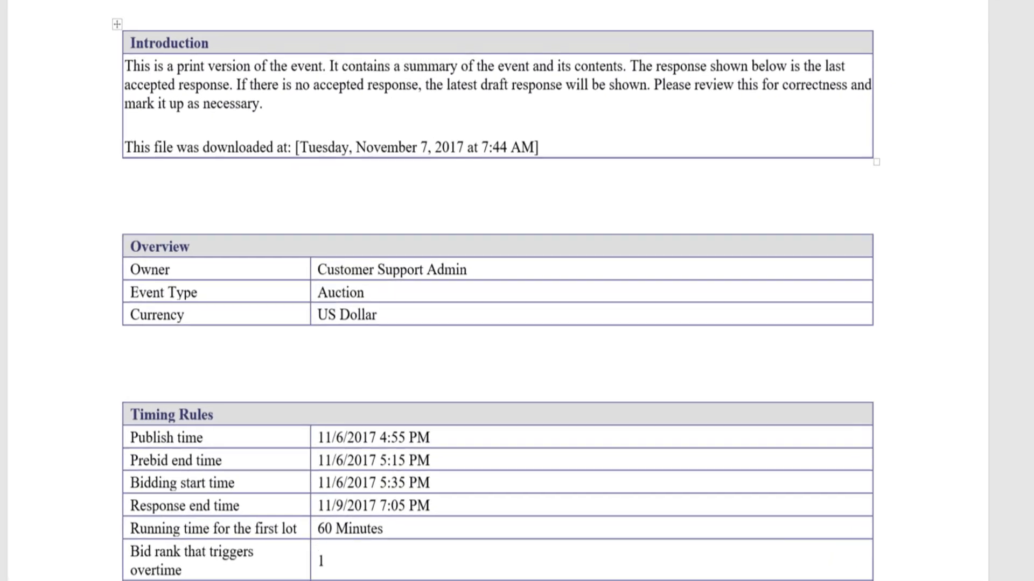
{"action": "scroll", "coordinate": [504, 313], "scroll_direction": "down", "scroll_amount": 2}
{"action": "scroll", "coordinate": [497, 291], "scroll_direction": "down", "scroll_amount": 1}
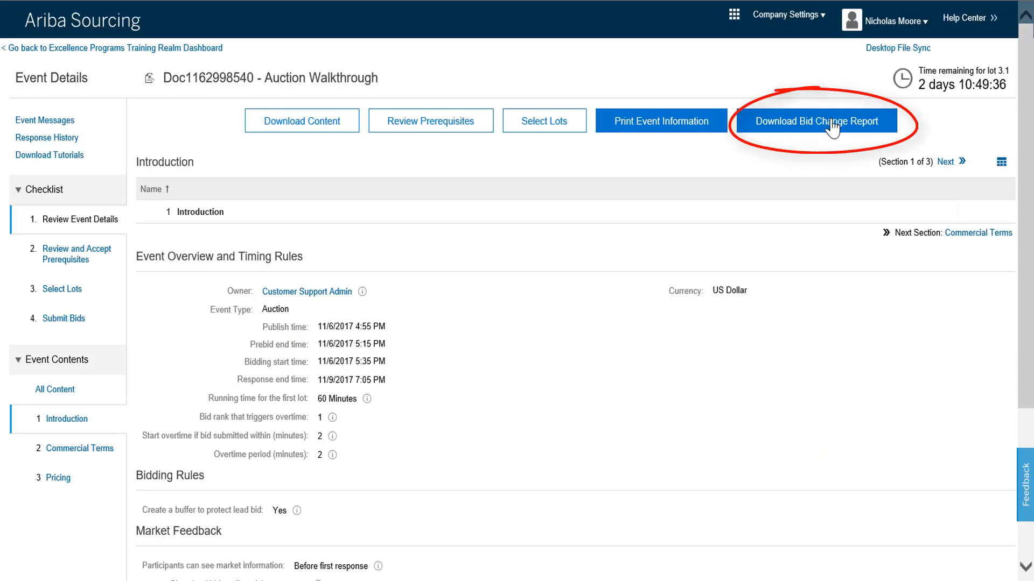
{"action": "left_click", "coordinate": [832, 128]}
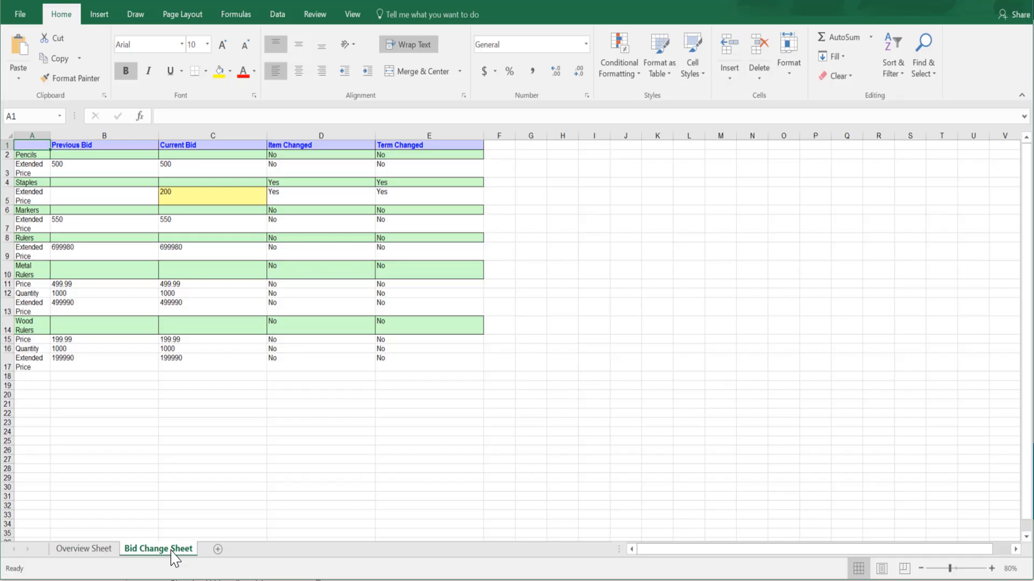